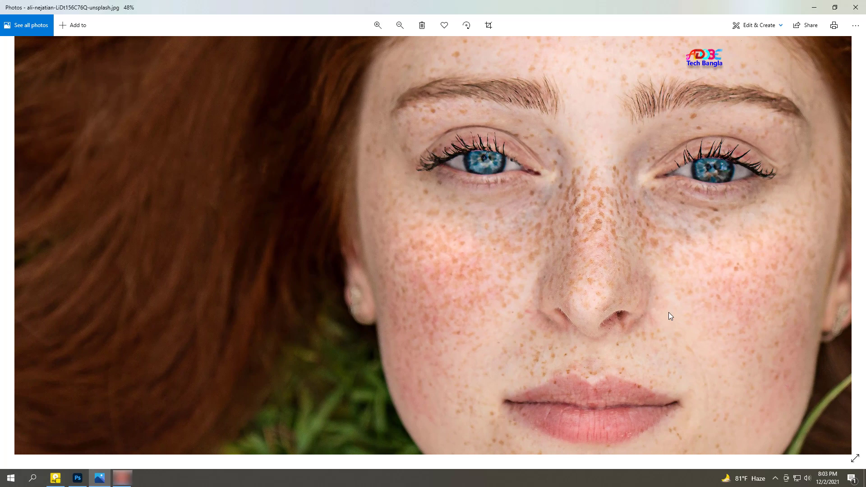
{"action": "left_click_drag", "start_coordinate": [669, 312], "coordinate": [540, 315]}
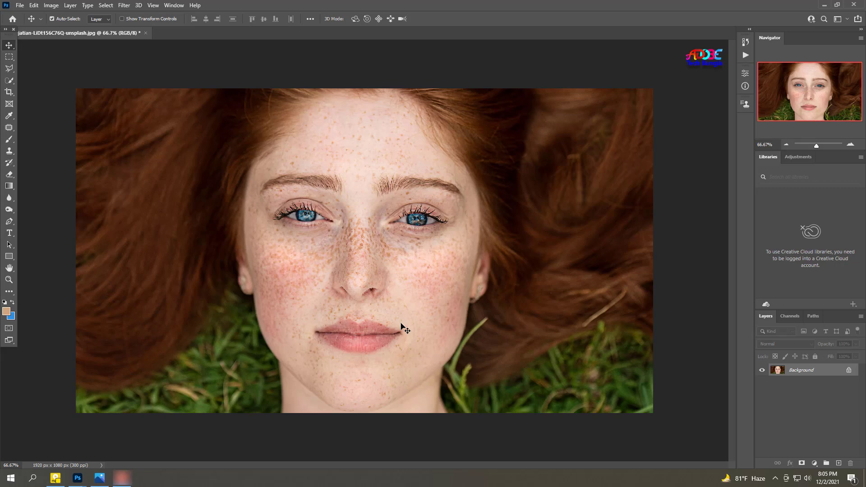
{"action": "left_click", "coordinate": [410, 299], "text": "ctrl"}
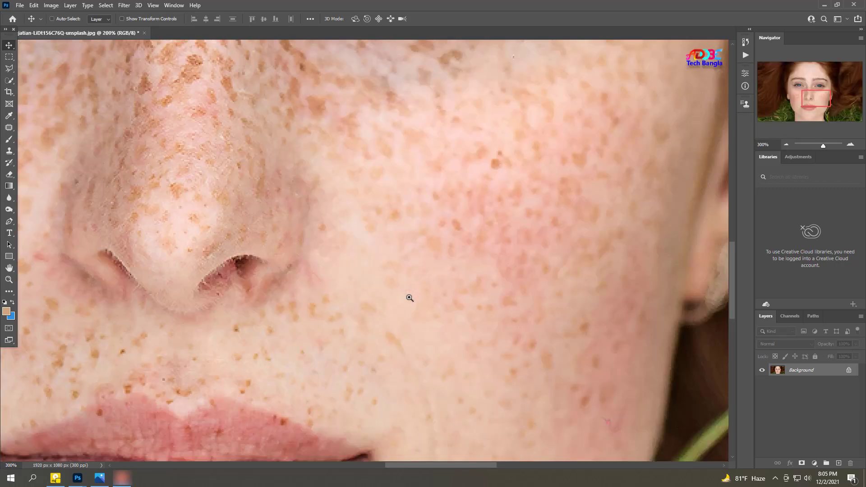
{"action": "left_click", "coordinate": [410, 298], "text": "ctrl+alt"}
{"action": "left_click", "coordinate": [408, 296], "text": "ctrl+alt"}
{"action": "left_click", "coordinate": [408, 296], "text": "ctrl+alt"}
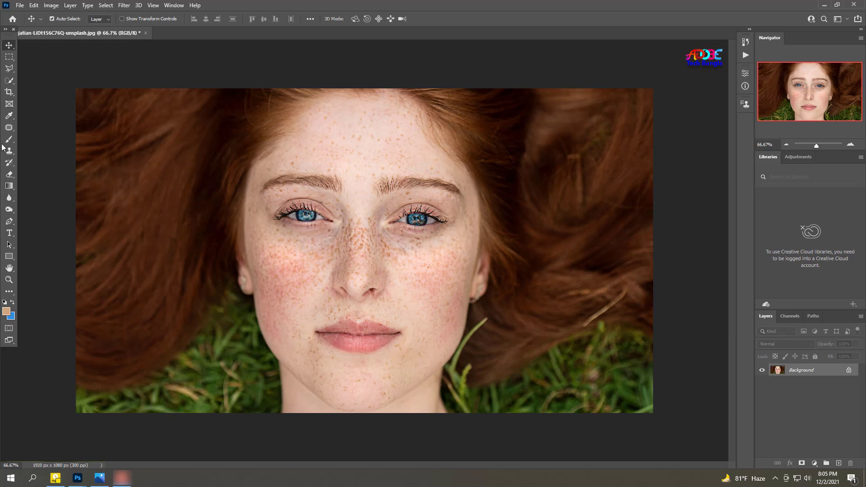
Step: Clone clean skin over the small spots between the inner ends of the eyebrows with the Clone Stamp tool
{"action": "left_click", "coordinate": [377, 174], "text": "ctrl"}
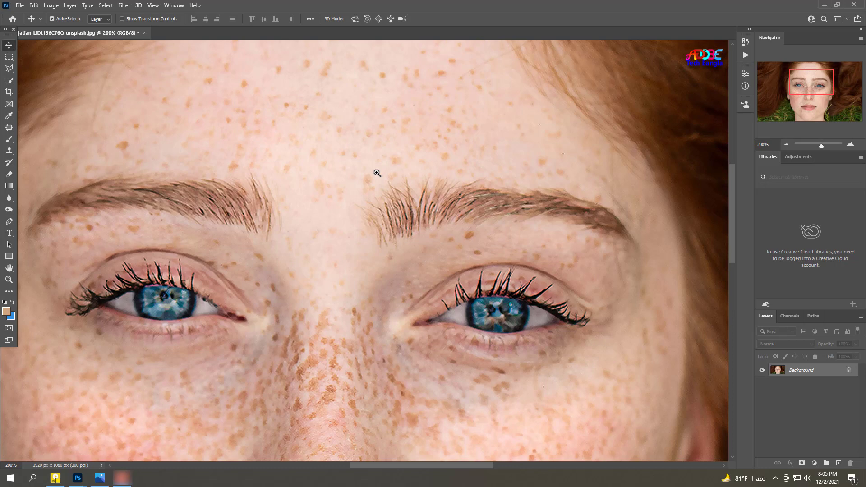
{"action": "left_click", "coordinate": [394, 195], "text": "ctrl+alt"}
{"action": "right_click", "coordinate": [9, 151]}
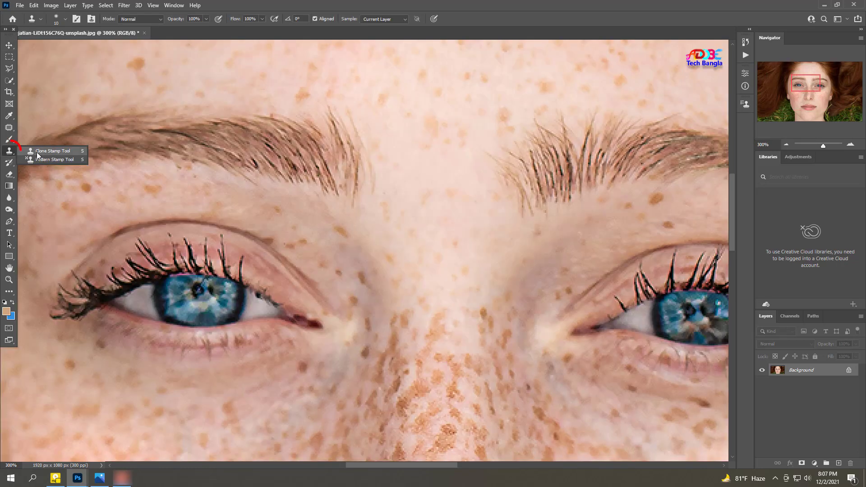
{"action": "left_click", "coordinate": [47, 152]}
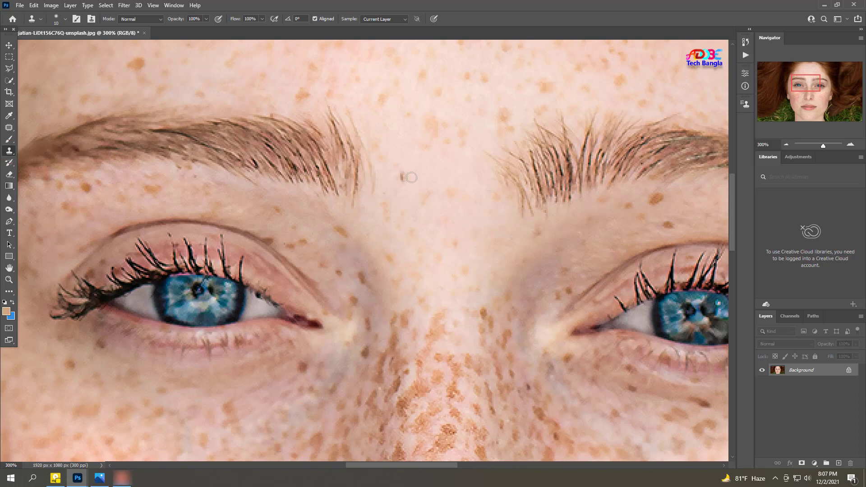
{"action": "left_click_drag", "start_coordinate": [409, 176], "coordinate": [369, 222]}
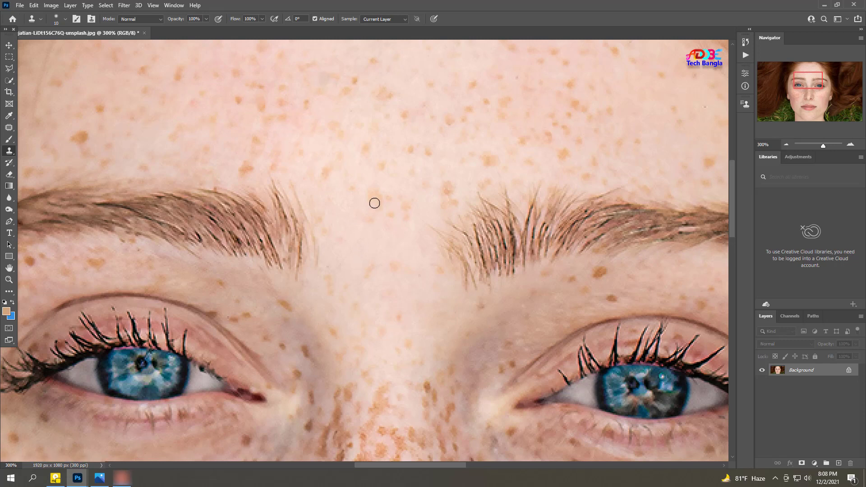
{"action": "left_click", "coordinate": [359, 240], "text": "alt"}
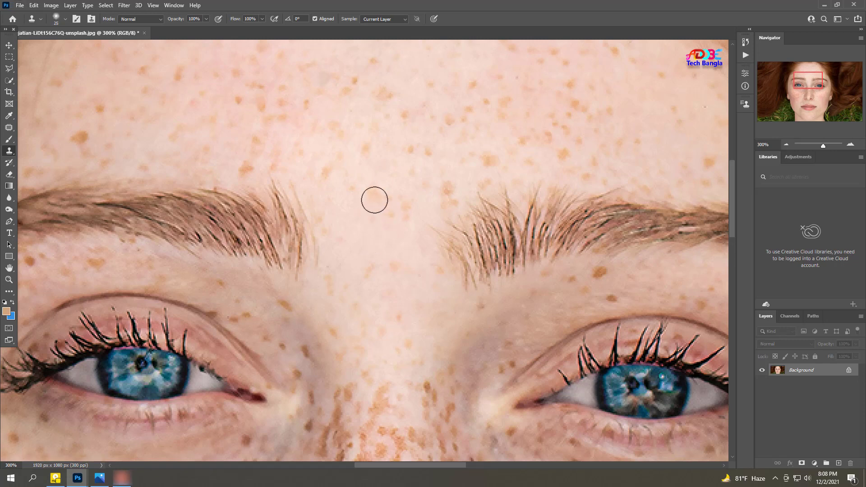
Step: Cover the freckles between the eyebrows and on the lower forehead with sampled clean skin, using a Clone Stamp brush size of 25
{"action": "mouse_move", "coordinate": [371, 198]}
{"action": "left_mouse_down"}
{"action": "mouse_move", "coordinate": [385, 214]}
{"action": "mouse_move", "coordinate": [402, 214]}
{"action": "mouse_move", "coordinate": [395, 194]}
{"action": "left_mouse_up"}
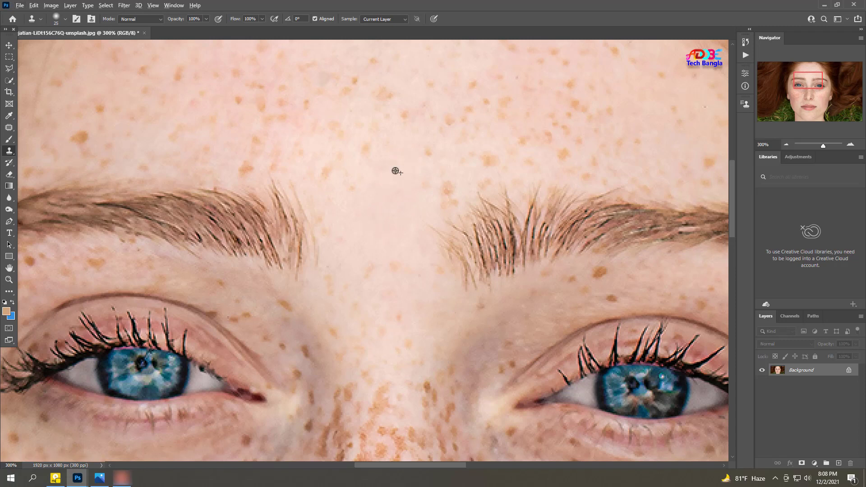
{"action": "left_click", "coordinate": [395, 171], "text": "alt"}
{"action": "left_click", "coordinate": [367, 151]}
{"action": "left_click", "coordinate": [380, 178], "text": "alt"}
{"action": "left_click", "coordinate": [351, 189]}
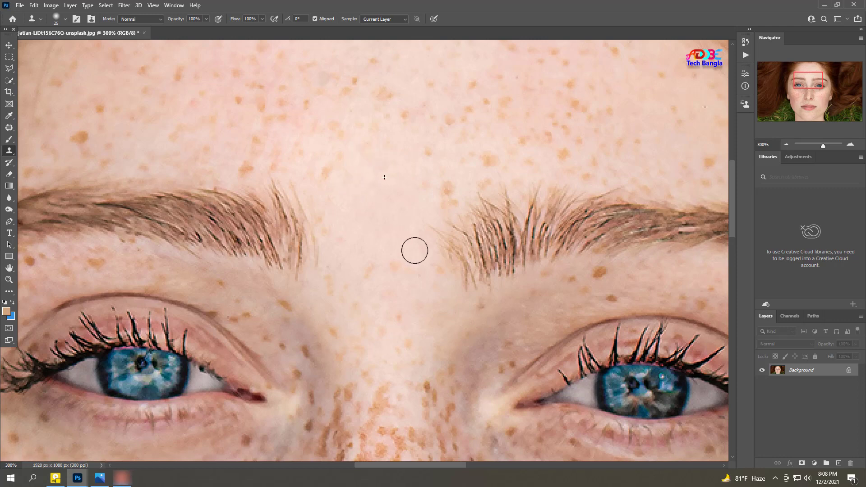
{"action": "left_click", "coordinate": [393, 230], "text": "alt"}
{"action": "left_click", "coordinate": [392, 230], "text": "alt"}
{"action": "left_click", "coordinate": [393, 230], "text": "alt"}
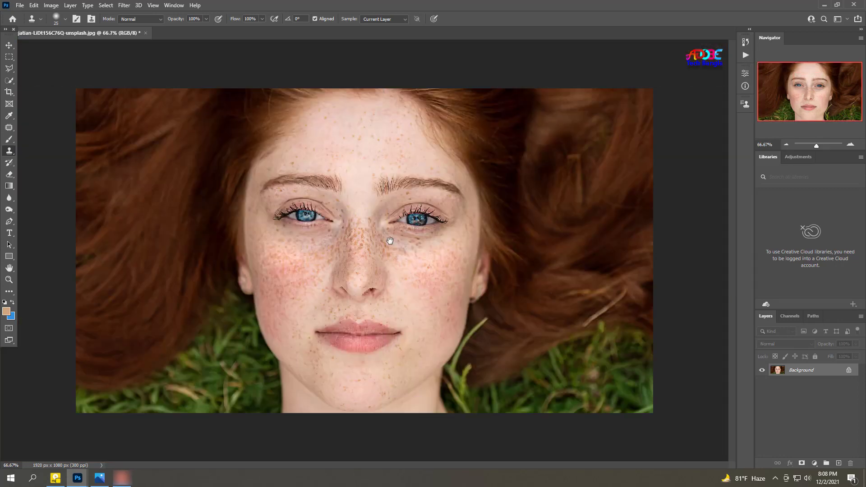
Step: Switch to the Move tool and duplicate the Background layer
{"action": "left_click", "coordinate": [392, 258], "text": "ctrl"}
{"action": "left_click", "coordinate": [393, 257], "text": "ctrl"}
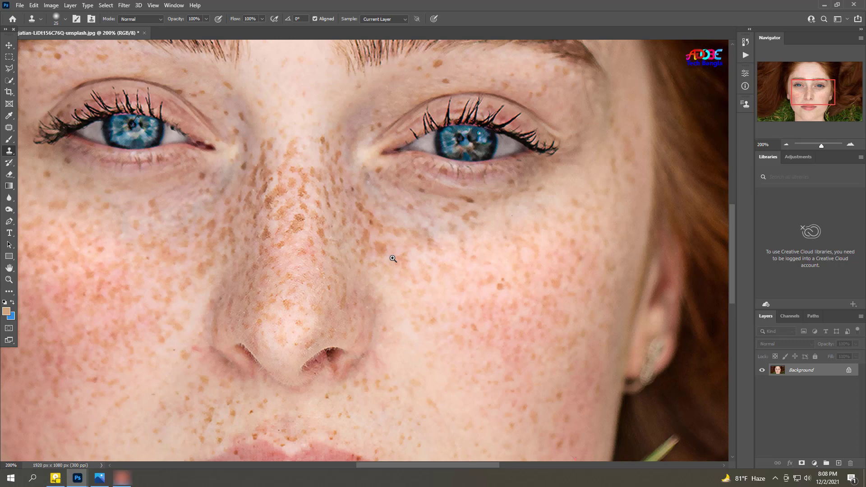
{"action": "left_click", "coordinate": [394, 306], "text": "alt"}
{"action": "left_click", "coordinate": [394, 306], "text": "alt"}
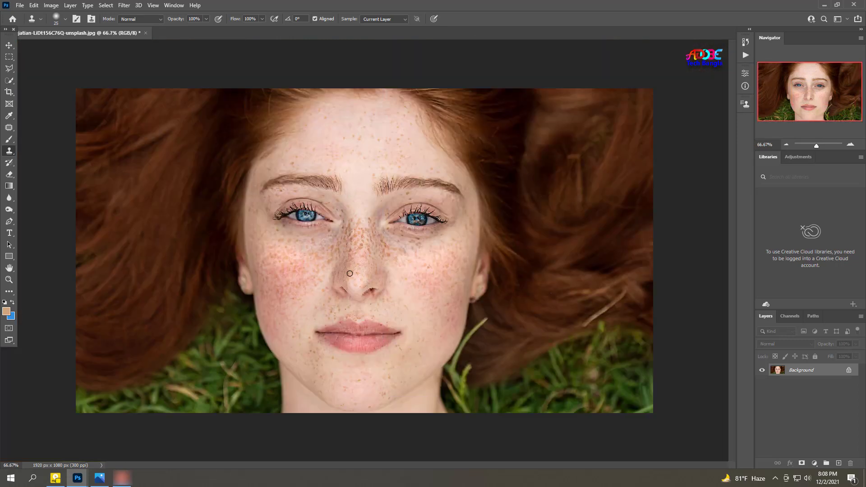
{"action": "left_click", "coordinate": [9, 45]}
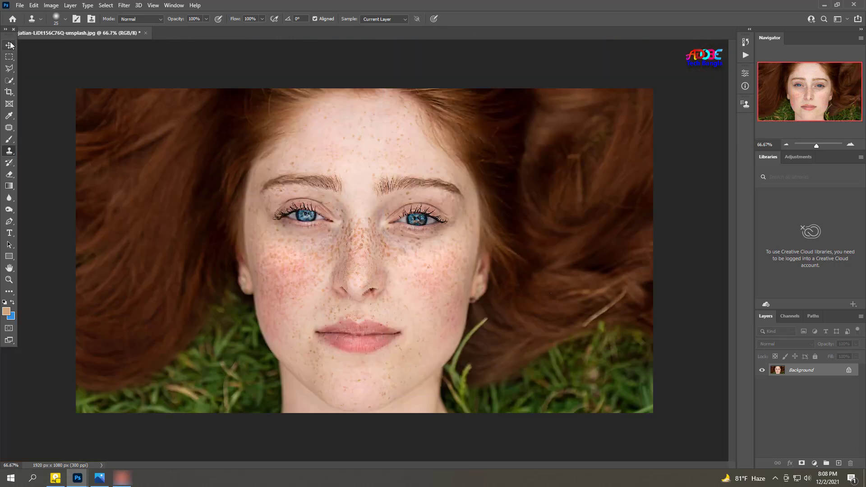
{"action": "left_click", "coordinate": [323, 259], "text": "ctrl"}
{"action": "left_click", "coordinate": [336, 263], "text": "ctrl"}
{"action": "left_click_drag", "start_coordinate": [377, 293], "coordinate": [230, 290]}
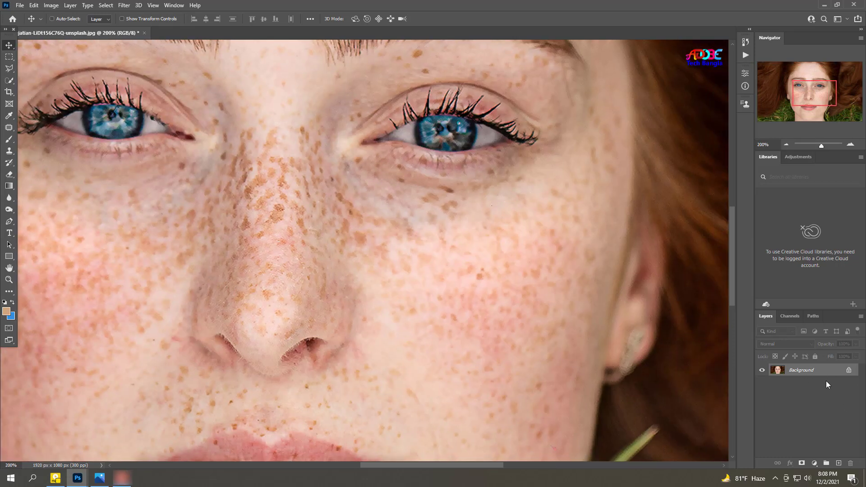
{"action": "key", "text": "ctrl+j"}
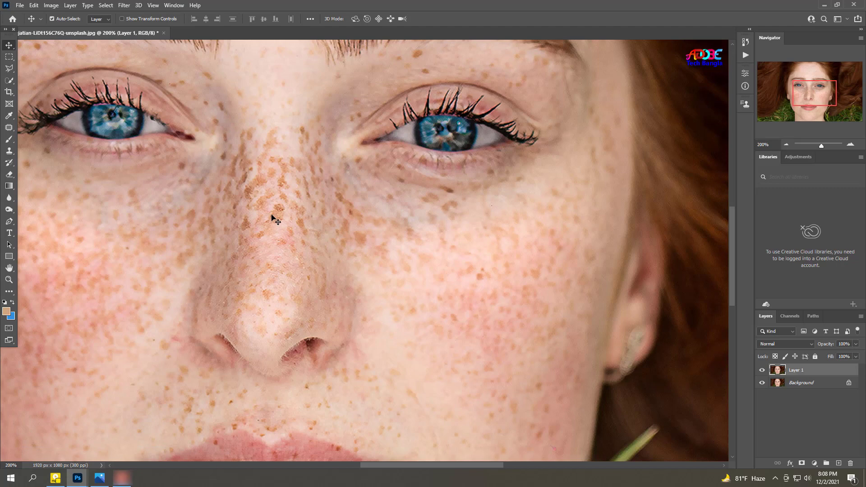
Step: Apply the SkinFiner filter to the duplicated portrait layer with its default settings
{"action": "left_click", "coordinate": [123, 5]}
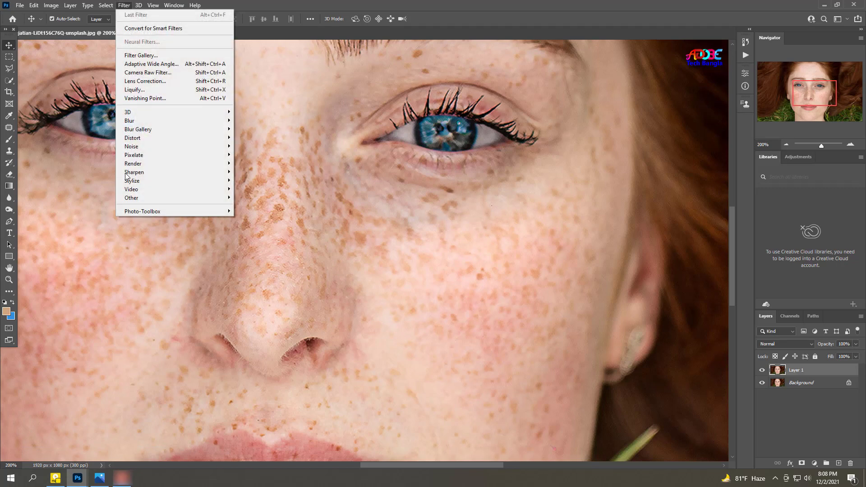
{"action": "mouse_move", "coordinate": [130, 213]}
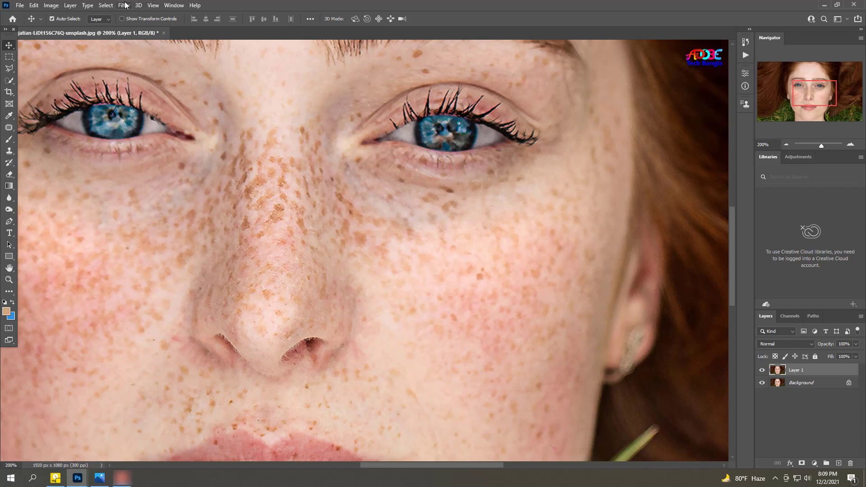
{"action": "left_click", "coordinate": [124, 5]}
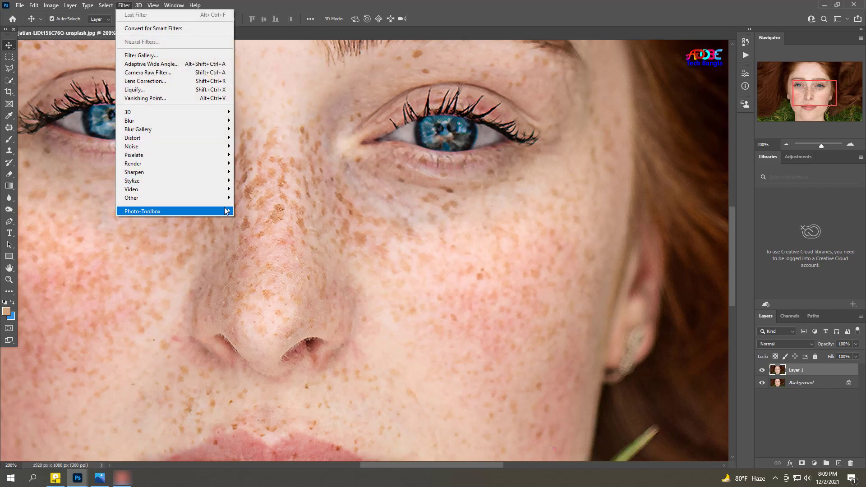
{"action": "left_click", "coordinate": [250, 211]}
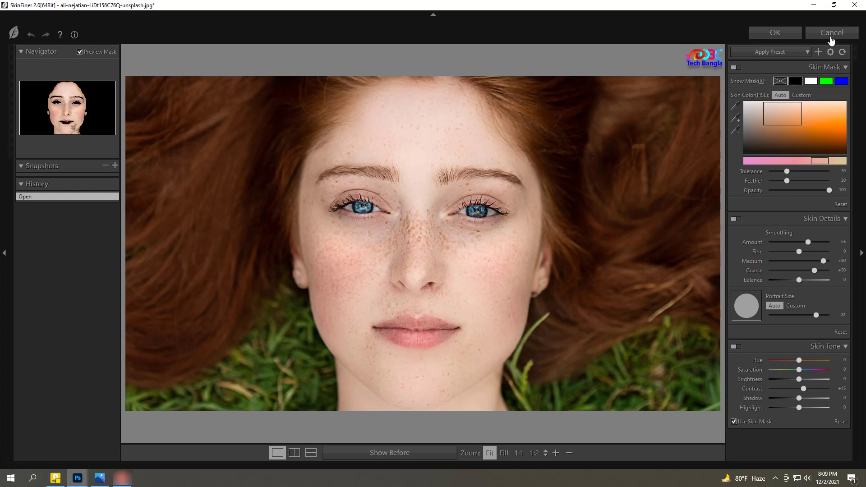
{"action": "left_click", "coordinate": [788, 36]}
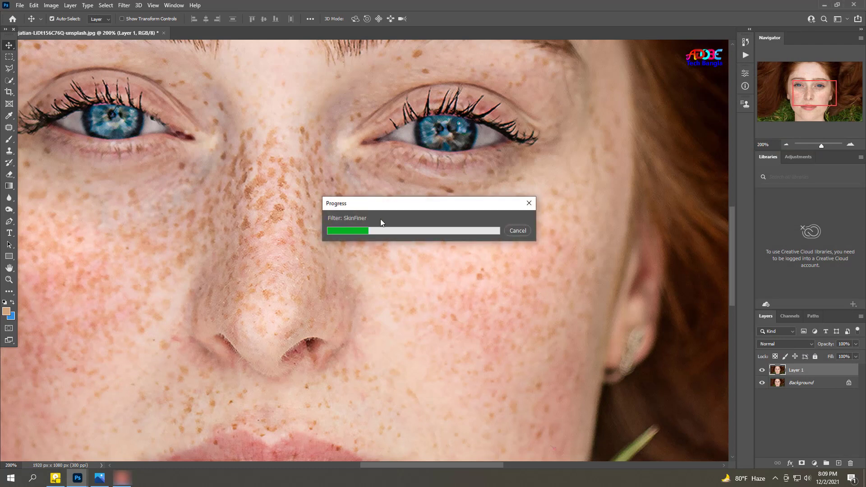
Step: Duplicate the smoothed Layer 1
{"action": "key", "text": "ctrl+minus"}
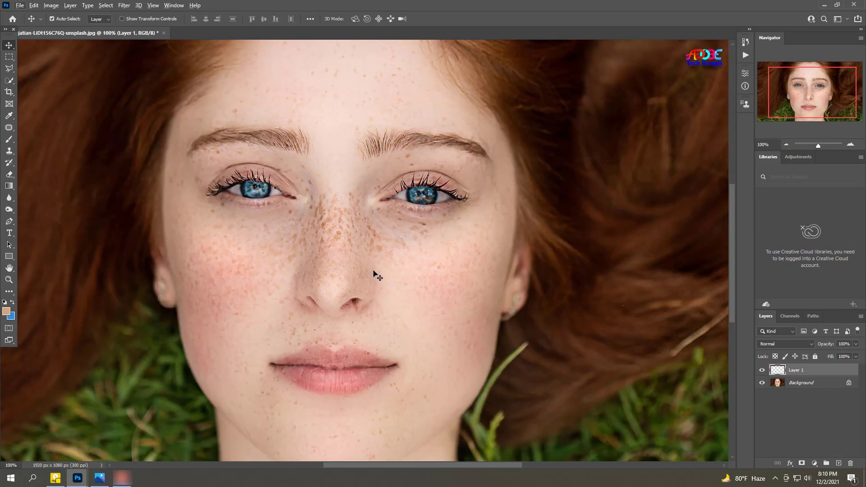
{"action": "left_click_drag", "start_coordinate": [338, 251], "coordinate": [303, 251]}
{"action": "left_click", "coordinate": [302, 251], "text": "ctrl"}
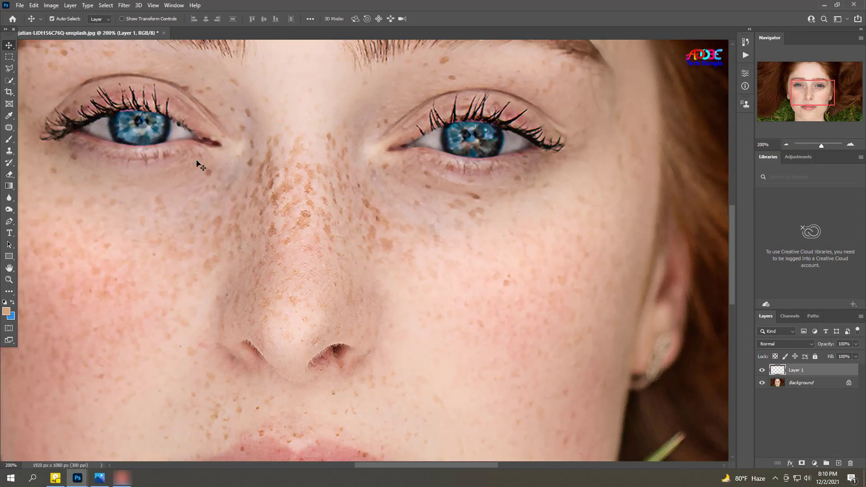
{"action": "left_click", "coordinate": [301, 265], "text": "alt"}
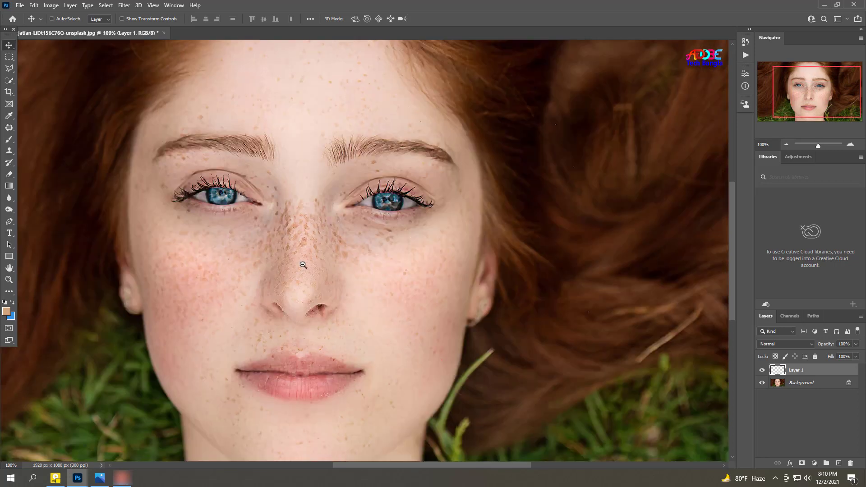
{"action": "key", "text": "ctrl+j"}
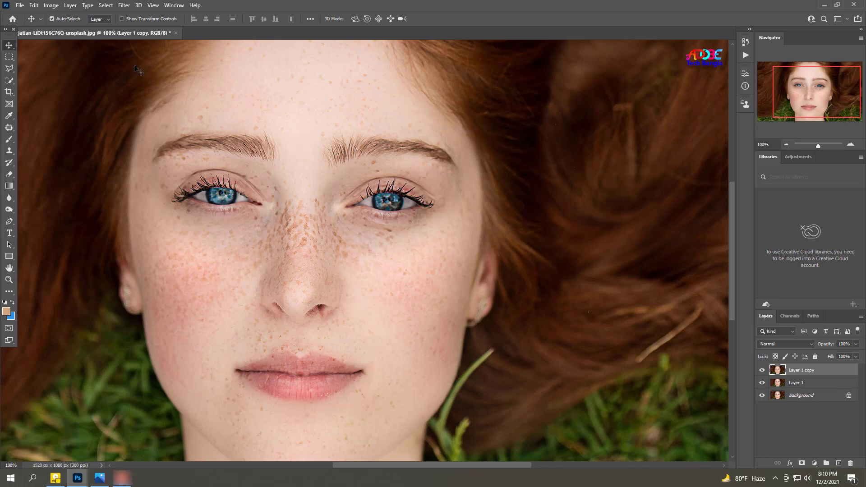
Step: Invert the colours of the Layer 1 copy and set its blend mode to Vivid Light
{"action": "left_click_drag", "start_coordinate": [208, 115], "coordinate": [209, 101]}
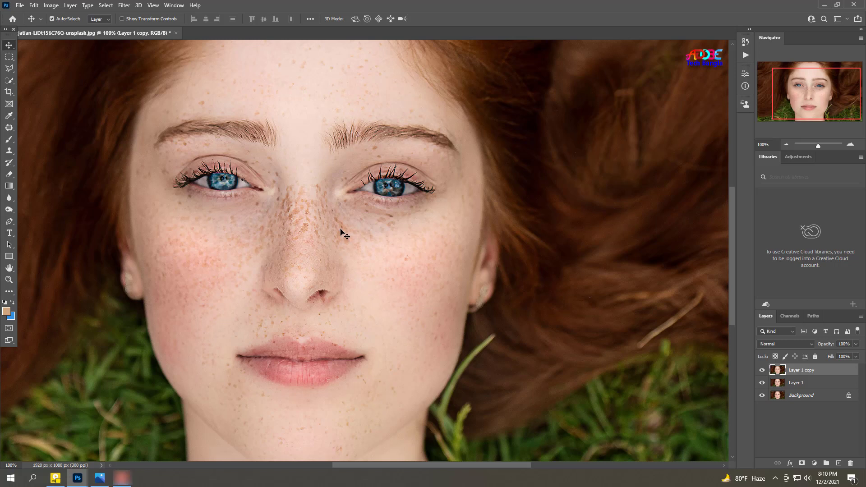
{"action": "key", "text": "ctrl+i"}
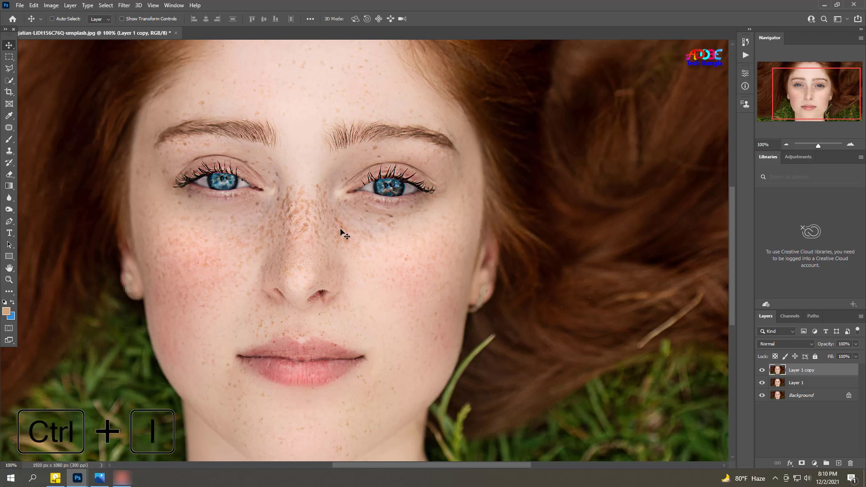
{"action": "key", "text": "ctrl+i"}
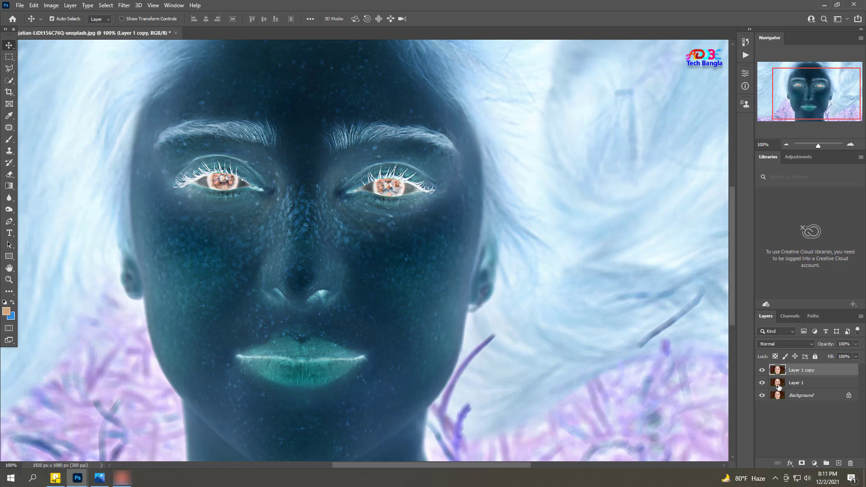
{"action": "left_click", "coordinate": [789, 344]}
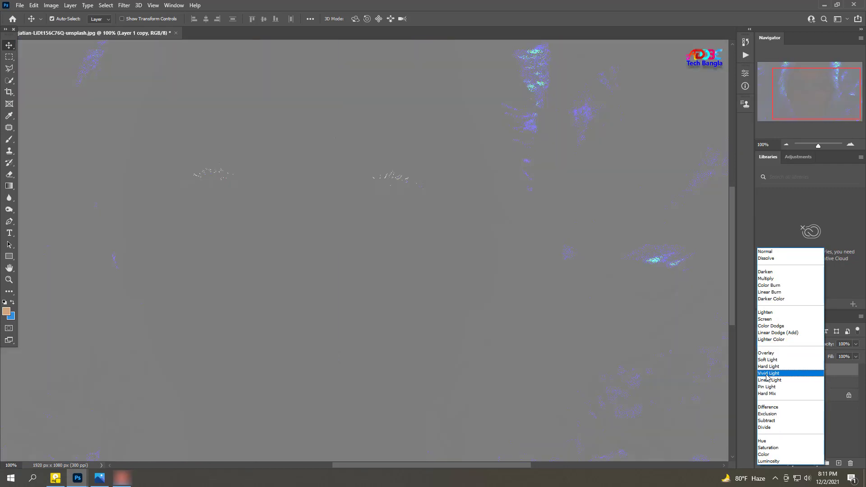
{"action": "left_click", "coordinate": [789, 374]}
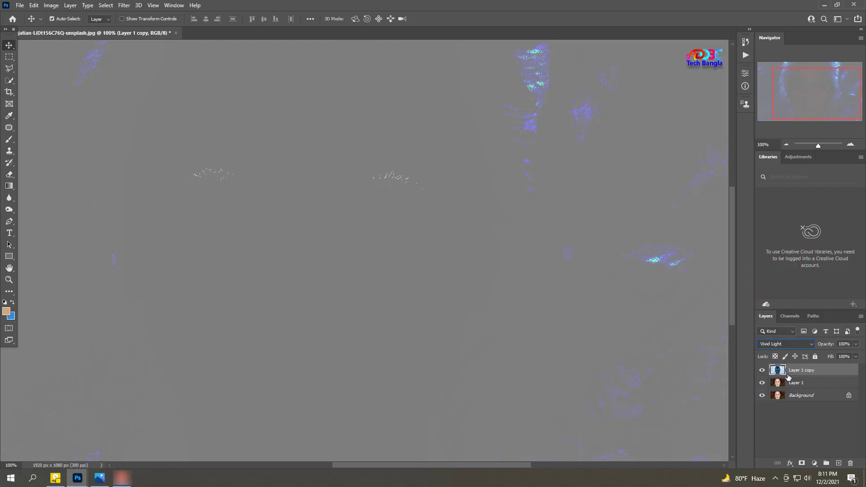
Step: Apply a High Pass filter with a 6.0 pixel radius to the inverted Layer 1 copy
{"action": "left_click", "coordinate": [125, 5]}
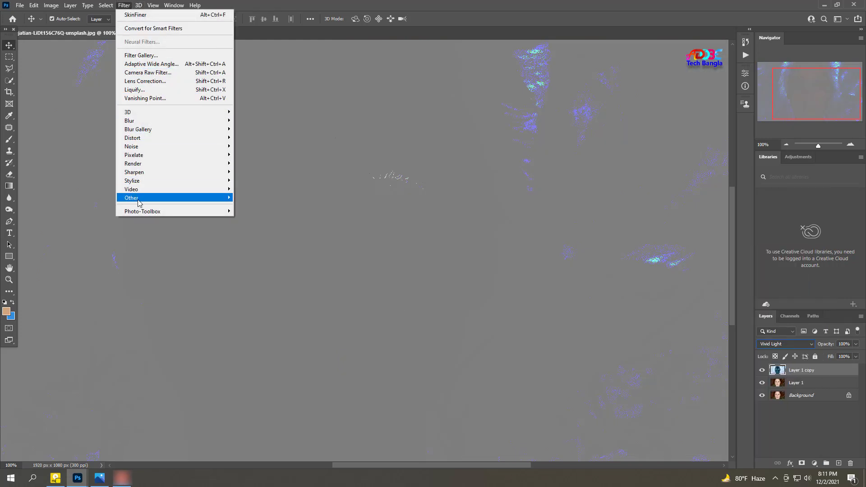
{"action": "mouse_move", "coordinate": [139, 203]}
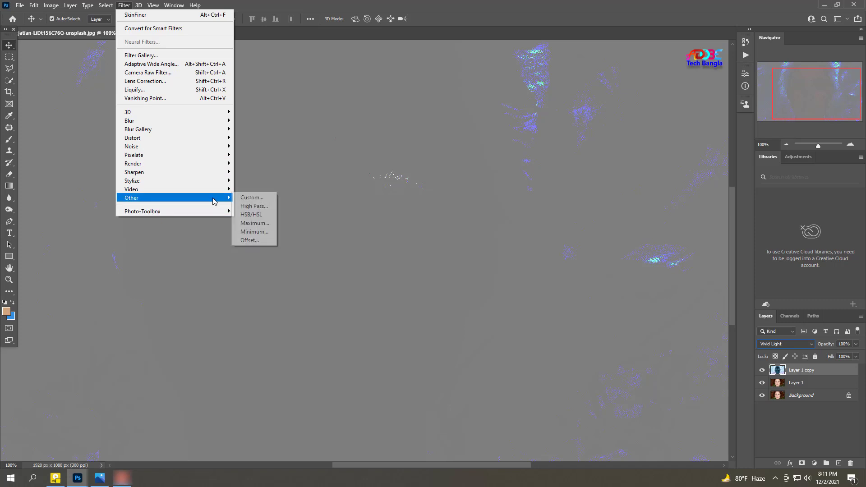
{"action": "left_click", "coordinate": [255, 206]}
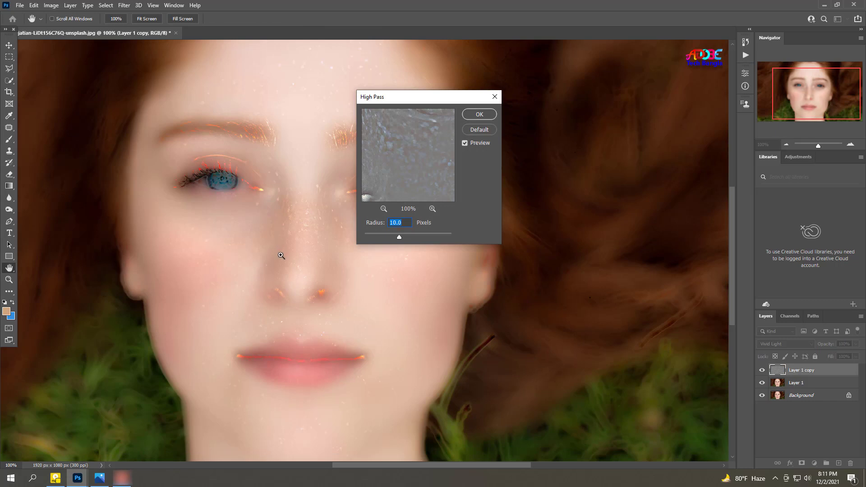
{"action": "left_click_drag", "start_coordinate": [331, 326], "coordinate": [263, 287]}
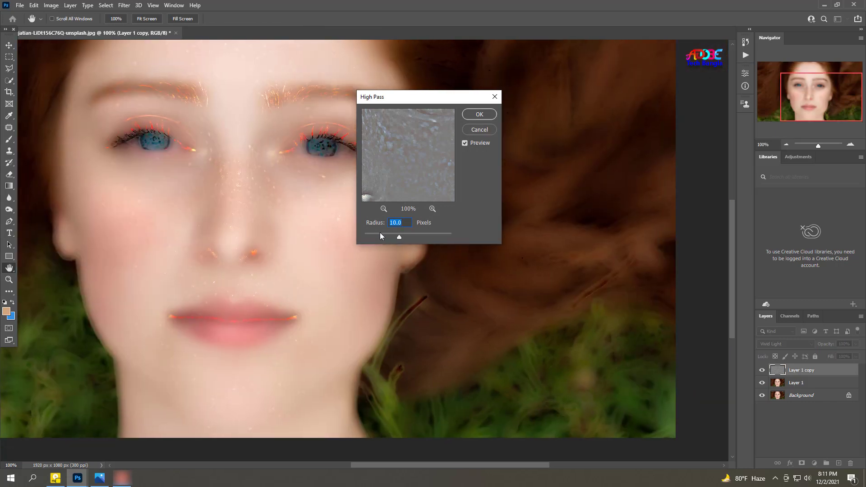
{"action": "left_click_drag", "start_coordinate": [380, 233], "coordinate": [390, 237]}
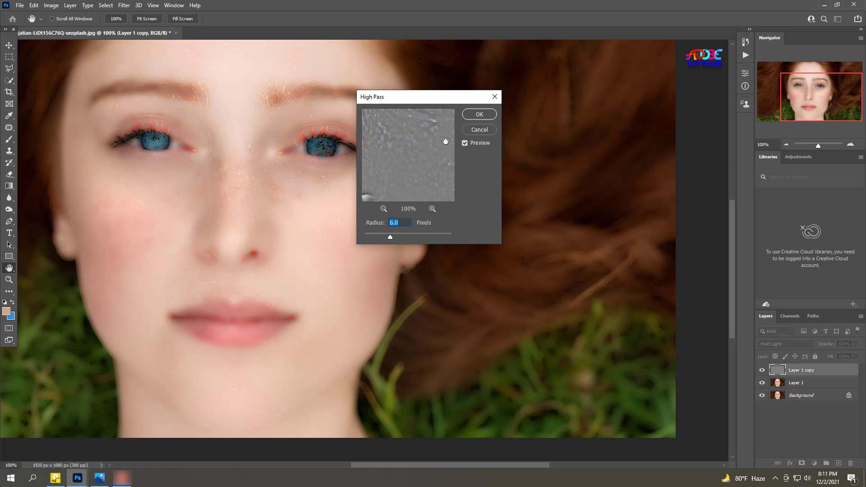
{"action": "left_click", "coordinate": [482, 114]}
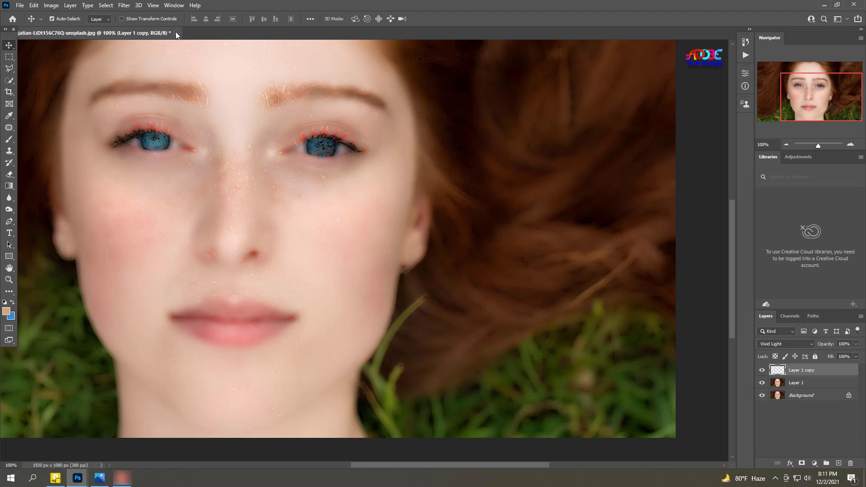
Step: Apply a Gaussian Blur with a 0.1 pixel radius to the Layer 1 copy
{"action": "left_click", "coordinate": [125, 5]}
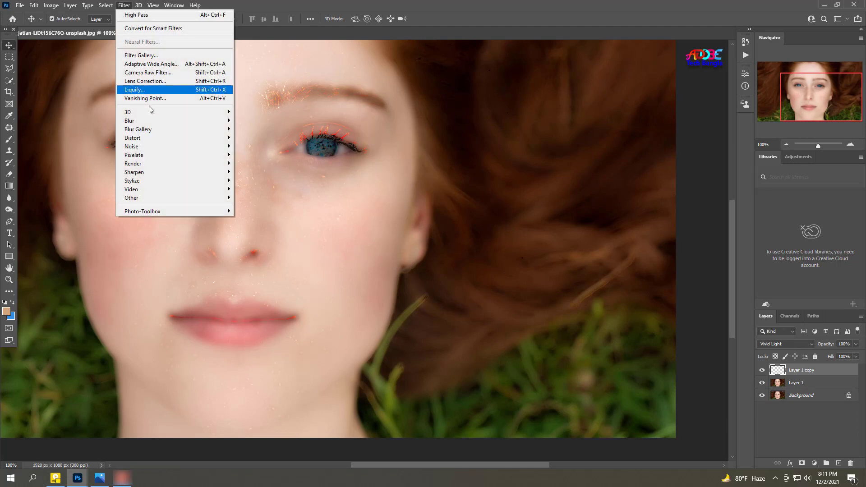
{"action": "mouse_move", "coordinate": [149, 121]}
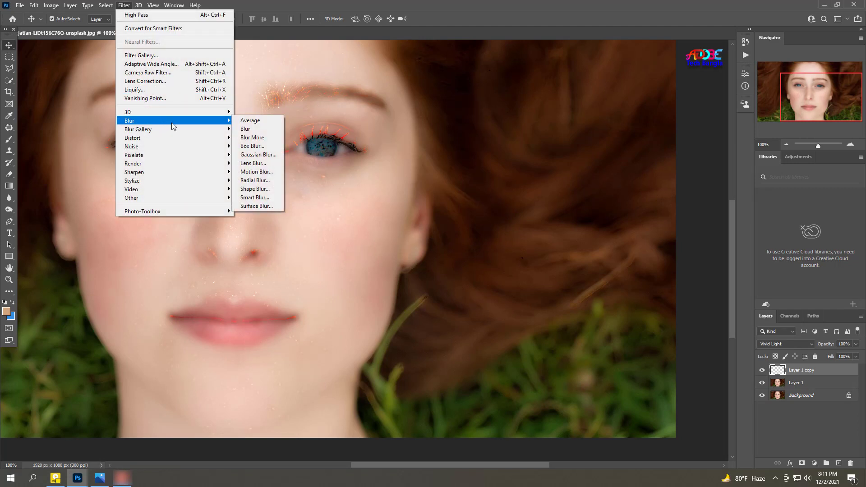
{"action": "left_click", "coordinate": [256, 155]}
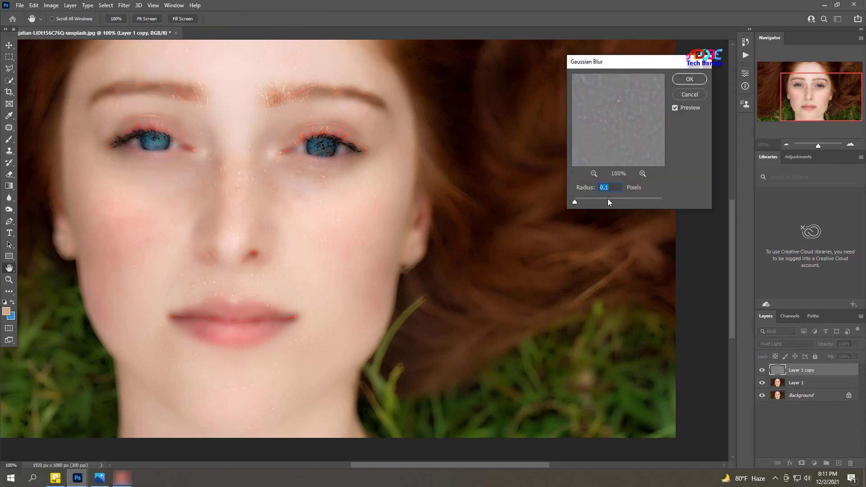
{"action": "left_click_drag", "start_coordinate": [608, 200], "coordinate": [575, 203]}
{"action": "left_click", "coordinate": [690, 80]}
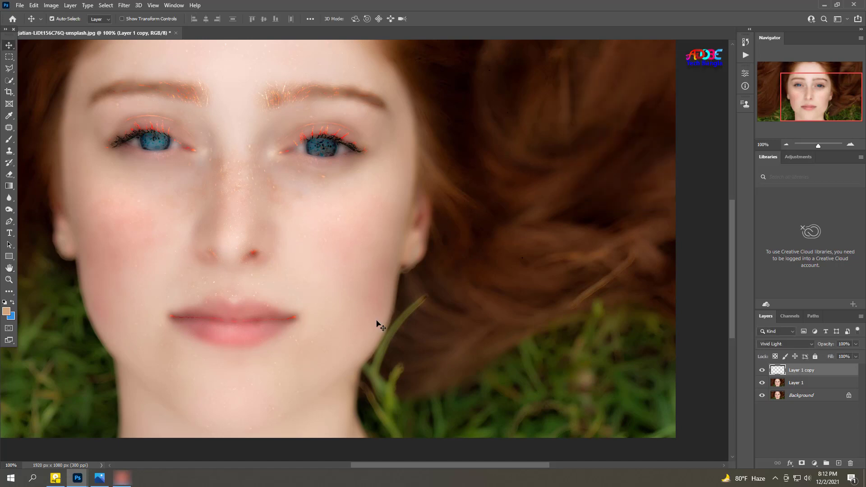
Step: Hide the Layer 1 copy behind a black layer mask and choose the Brush tool in Normal mode at 100% opacity
{"action": "left_click", "coordinate": [801, 464], "text": "alt"}
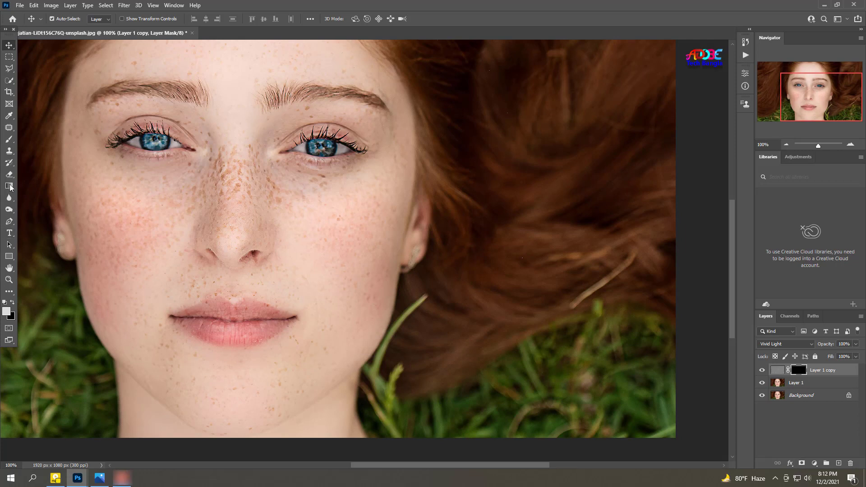
{"action": "left_click", "coordinate": [9, 139]}
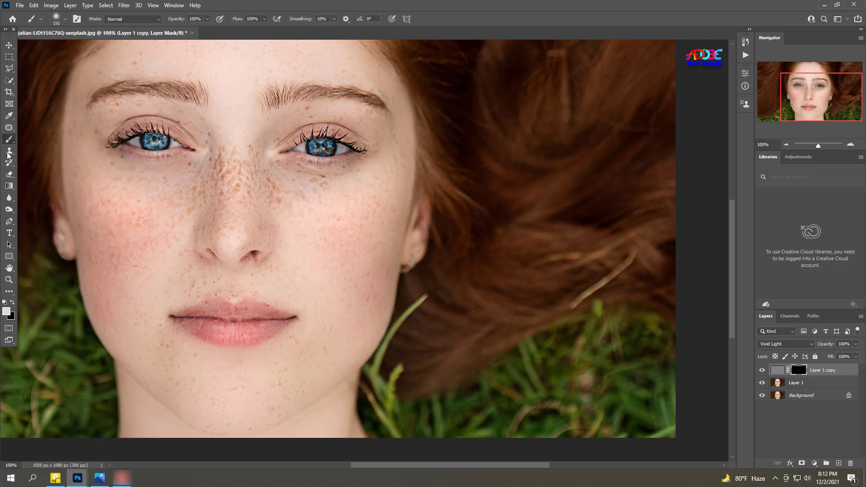
{"action": "left_click", "coordinate": [207, 18]}
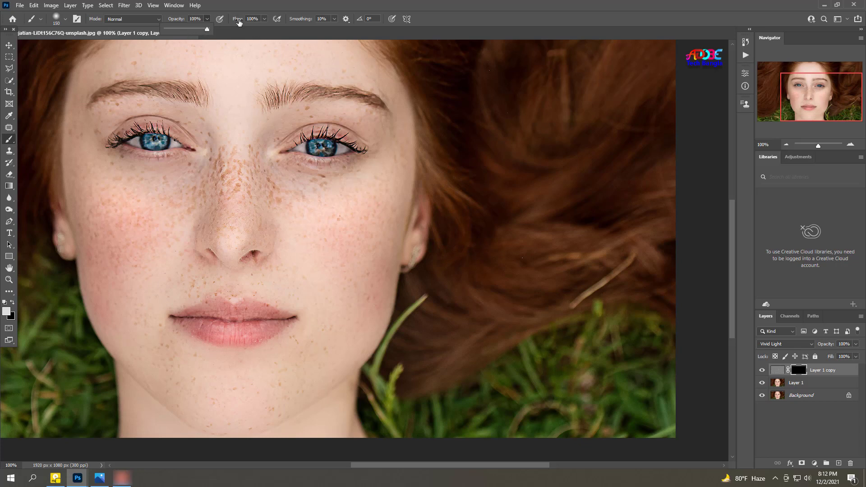
{"action": "left_click", "coordinate": [159, 19]}
{"action": "left_click", "coordinate": [160, 22]}
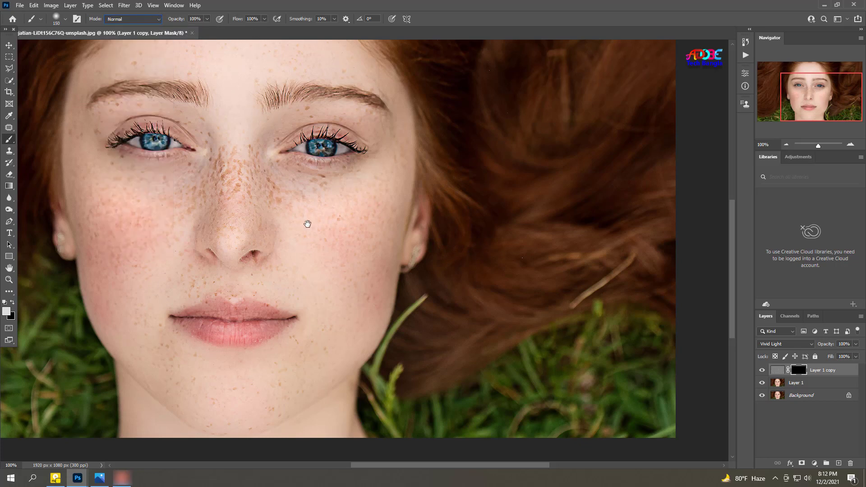
Step: Paint with the light foreground colour on the layer mask to reveal the smoothing over the cheeks, nose and chin
{"action": "left_click_drag", "start_coordinate": [289, 217], "coordinate": [279, 213]}
{"action": "left_click", "coordinate": [273, 212], "text": "ctrl"}
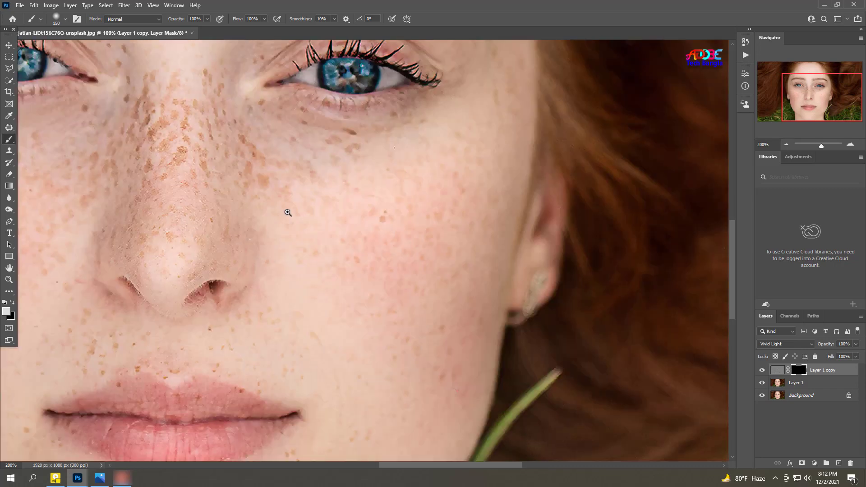
{"action": "left_click_drag", "start_coordinate": [335, 235], "coordinate": [475, 277]}
{"action": "left_click", "coordinate": [476, 277], "text": "alt"}
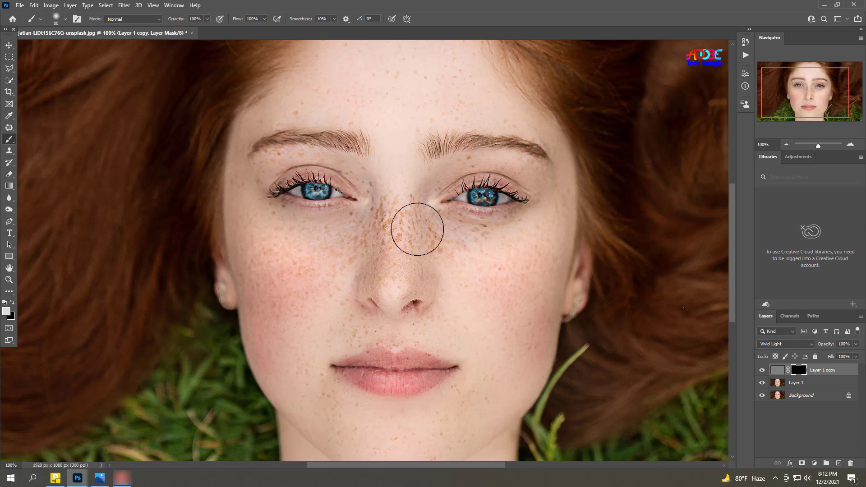
{"action": "mouse_move", "coordinate": [417, 229]}
{"action": "left_mouse_down"}
{"action": "mouse_move", "coordinate": [390, 185]}
{"action": "mouse_move", "coordinate": [431, 248]}
{"action": "mouse_move", "coordinate": [416, 213]}
{"action": "mouse_move", "coordinate": [456, 252]}
{"action": "mouse_move", "coordinate": [436, 229]}
{"action": "mouse_move", "coordinate": [533, 223]}
{"action": "mouse_move", "coordinate": [494, 236]}
{"action": "mouse_move", "coordinate": [509, 238]}
{"action": "mouse_move", "coordinate": [570, 201]}
{"action": "mouse_move", "coordinate": [549, 288]}
{"action": "mouse_move", "coordinate": [551, 236]}
{"action": "mouse_move", "coordinate": [502, 255]}
{"action": "mouse_move", "coordinate": [450, 239]}
{"action": "mouse_move", "coordinate": [487, 289]}
{"action": "mouse_move", "coordinate": [465, 279]}
{"action": "mouse_move", "coordinate": [465, 295]}
{"action": "mouse_move", "coordinate": [486, 290]}
{"action": "mouse_move", "coordinate": [522, 317]}
{"action": "mouse_move", "coordinate": [513, 333]}
{"action": "mouse_move", "coordinate": [521, 375]}
{"action": "mouse_move", "coordinate": [539, 300]}
{"action": "mouse_move", "coordinate": [539, 360]}
{"action": "mouse_move", "coordinate": [541, 311]}
{"action": "mouse_move", "coordinate": [505, 395]}
{"action": "mouse_move", "coordinate": [491, 343]}
{"action": "mouse_move", "coordinate": [475, 365]}
{"action": "mouse_move", "coordinate": [430, 333]}
{"action": "mouse_move", "coordinate": [443, 318]}
{"action": "mouse_move", "coordinate": [434, 291]}
{"action": "mouse_move", "coordinate": [404, 284]}
{"action": "mouse_move", "coordinate": [393, 299]}
{"action": "mouse_move", "coordinate": [395, 283]}
{"action": "mouse_move", "coordinate": [373, 280]}
{"action": "mouse_move", "coordinate": [389, 248]}
{"action": "mouse_move", "coordinate": [389, 218]}
{"action": "mouse_move", "coordinate": [380, 205]}
{"action": "mouse_move", "coordinate": [337, 224]}
{"action": "mouse_move", "coordinate": [276, 225]}
{"action": "mouse_move", "coordinate": [265, 221]}
{"action": "mouse_move", "coordinate": [278, 216]}
{"action": "mouse_move", "coordinate": [261, 216]}
{"action": "mouse_move", "coordinate": [235, 188]}
{"action": "mouse_move", "coordinate": [259, 301]}
{"action": "mouse_move", "coordinate": [262, 271]}
{"action": "mouse_move", "coordinate": [288, 342]}
{"action": "mouse_move", "coordinate": [279, 282]}
{"action": "mouse_move", "coordinate": [332, 286]}
{"action": "mouse_move", "coordinate": [374, 220]}
{"action": "mouse_move", "coordinate": [337, 260]}
{"action": "mouse_move", "coordinate": [384, 225]}
{"action": "mouse_move", "coordinate": [337, 275]}
{"action": "mouse_move", "coordinate": [346, 321]}
{"action": "mouse_move", "coordinate": [321, 352]}
{"action": "mouse_move", "coordinate": [309, 397]}
{"action": "mouse_move", "coordinate": [288, 316]}
{"action": "left_mouse_up"}
{"action": "scroll", "coordinate": [392, 251], "scroll_direction": "up", "scroll_amount": 2}
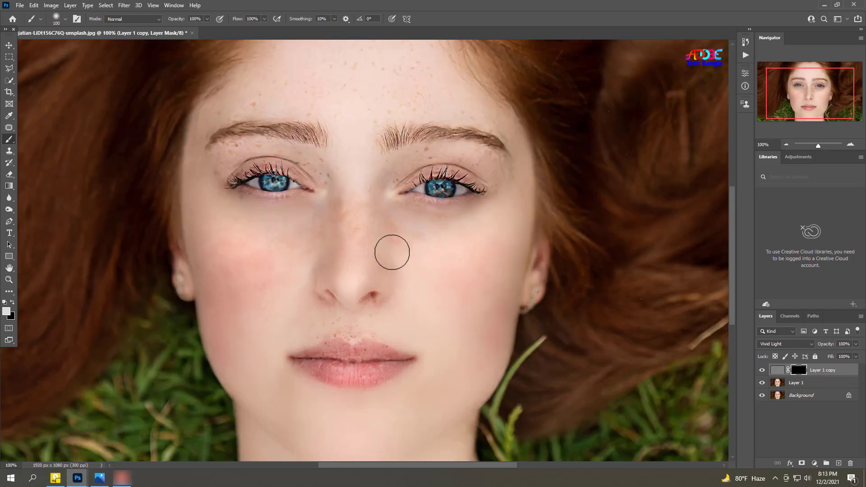
Step: Reduce the brush size to 70 and paint the mask over the upper lip, around the eyes and across the forehead, avoiding the eyebrows
{"action": "key", "text": "bracketleft"}
{"action": "key", "text": "bracketleft"}
{"action": "key", "text": "bracketleft"}
{"action": "scroll", "coordinate": [352, 253], "scroll_direction": "up", "scroll_amount": 1}
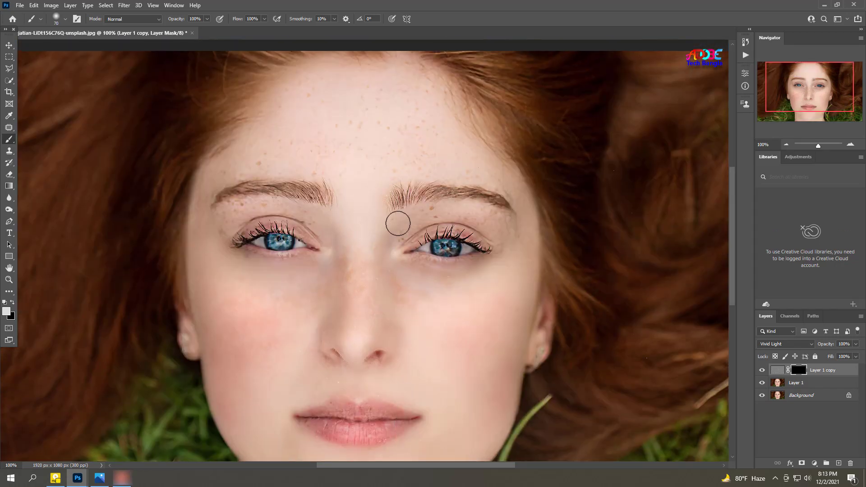
{"action": "scroll", "coordinate": [404, 232], "scroll_direction": "up", "scroll_amount": 1}
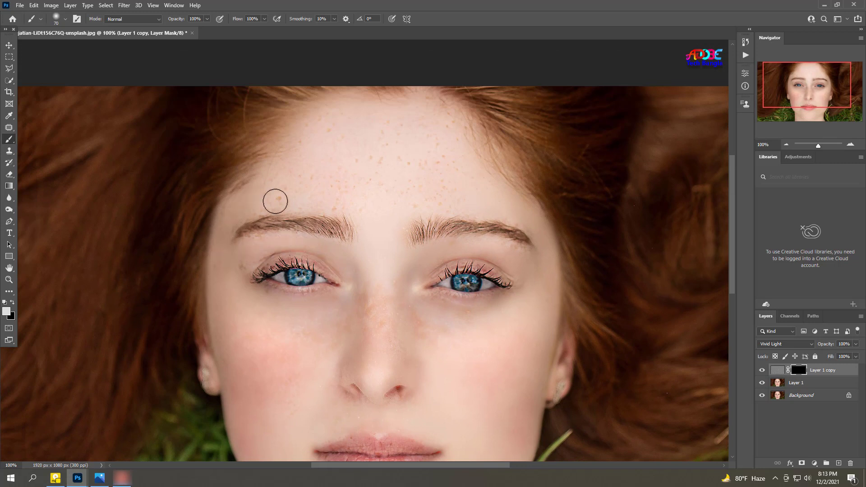
{"action": "mouse_move", "coordinate": [326, 121]}
{"action": "left_mouse_down"}
{"action": "mouse_move", "coordinate": [412, 119]}
{"action": "mouse_move", "coordinate": [405, 132]}
{"action": "mouse_move", "coordinate": [453, 186]}
{"action": "mouse_move", "coordinate": [450, 193]}
{"action": "mouse_move", "coordinate": [334, 188]}
{"action": "mouse_move", "coordinate": [393, 181]}
{"action": "mouse_move", "coordinate": [330, 151]}
{"action": "mouse_move", "coordinate": [401, 165]}
{"action": "mouse_move", "coordinate": [370, 136]}
{"action": "mouse_move", "coordinate": [398, 171]}
{"action": "left_mouse_up"}
{"action": "left_click_drag", "start_coordinate": [375, 245], "coordinate": [366, 190]}
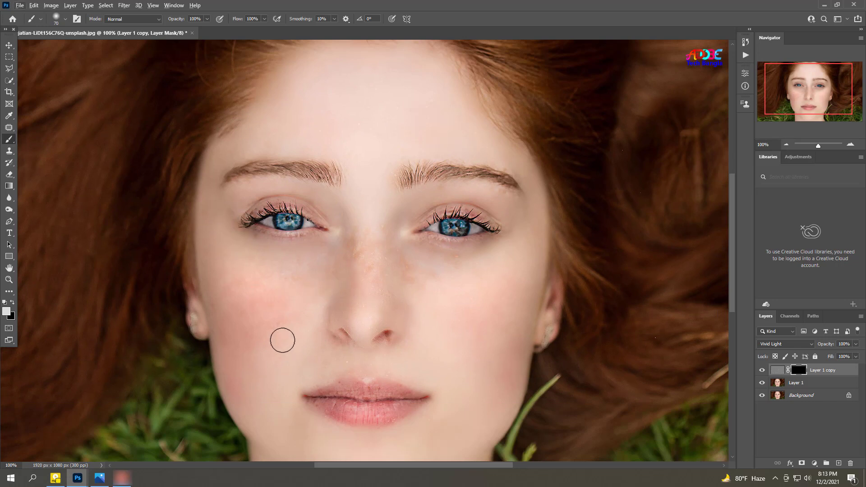
{"action": "left_click", "coordinate": [401, 271], "text": "alt"}
{"action": "left_click", "coordinate": [402, 270], "text": "alt"}
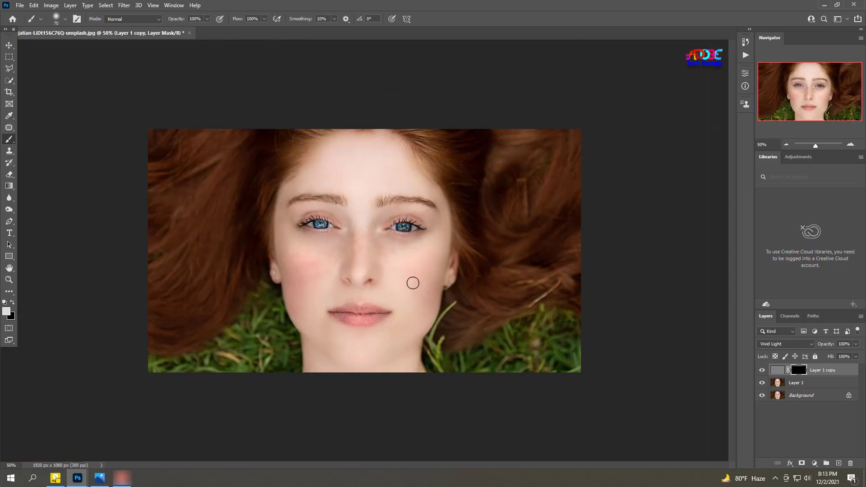
Step: Create a new layer on top and apply the merged image to it with Multiply blending at 100% opacity
{"action": "left_click", "coordinate": [839, 464]}
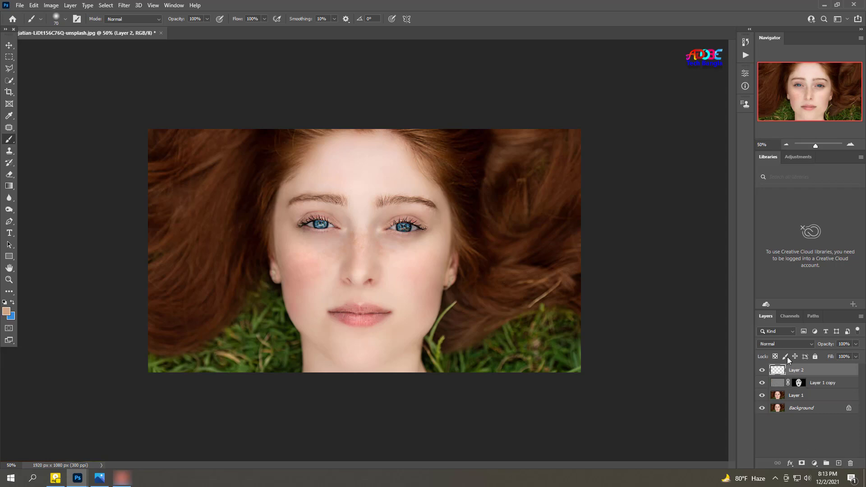
{"action": "left_click", "coordinate": [49, 5]}
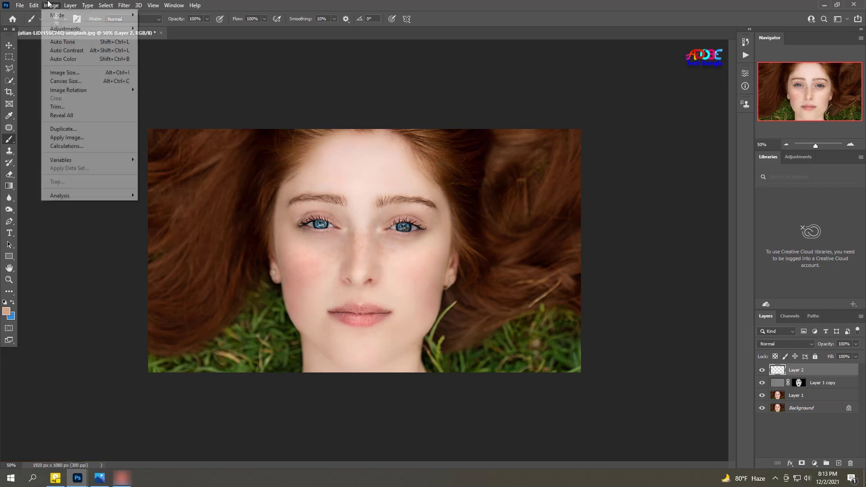
{"action": "left_click", "coordinate": [68, 138]}
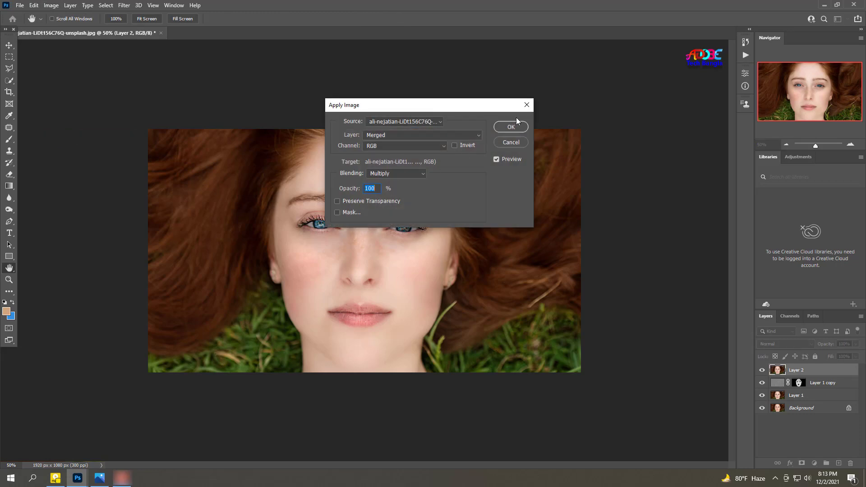
{"action": "left_click", "coordinate": [512, 128]}
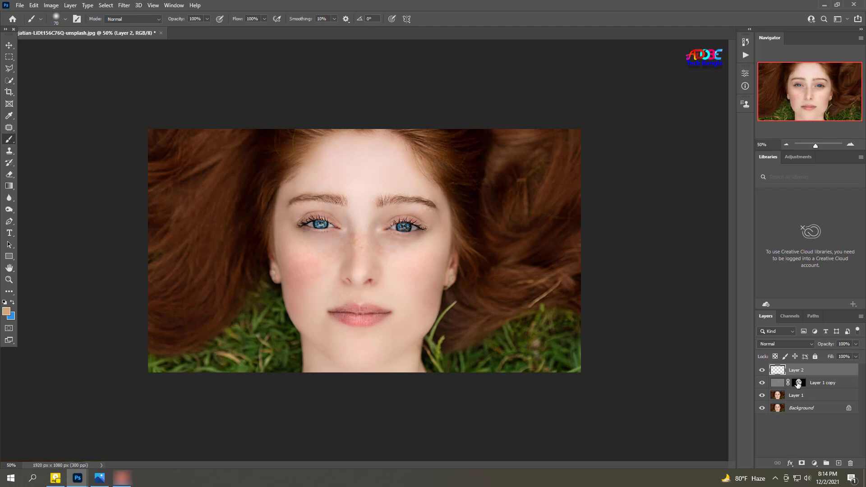
Step: Merge all visible layers into the Background, duplicate the merged layer and switch to the Move tool
{"action": "key", "text": "ctrl+shift+e"}
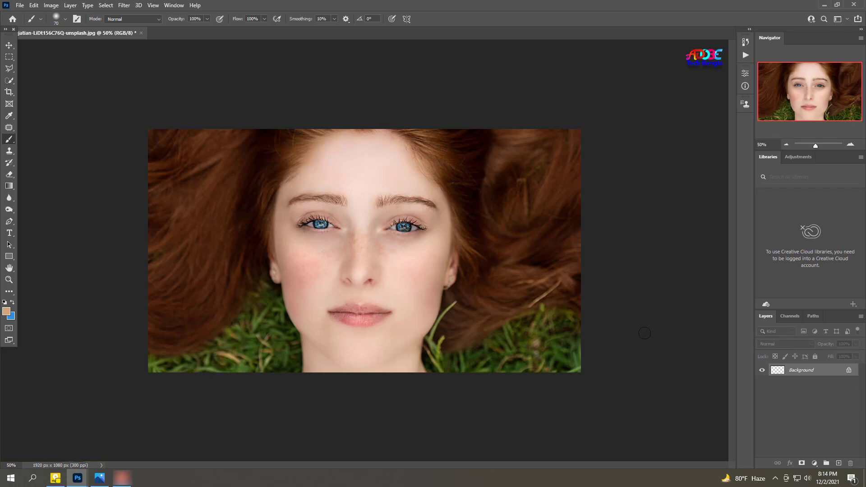
{"action": "key", "text": "ctrl+j"}
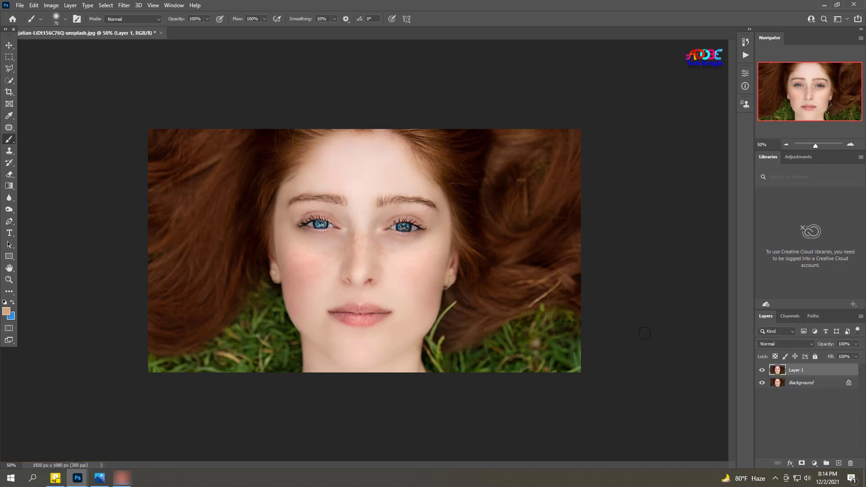
{"action": "left_click", "coordinate": [9, 45]}
{"action": "scroll", "coordinate": [341, 250], "scroll_direction": "up", "scroll_amount": 2}
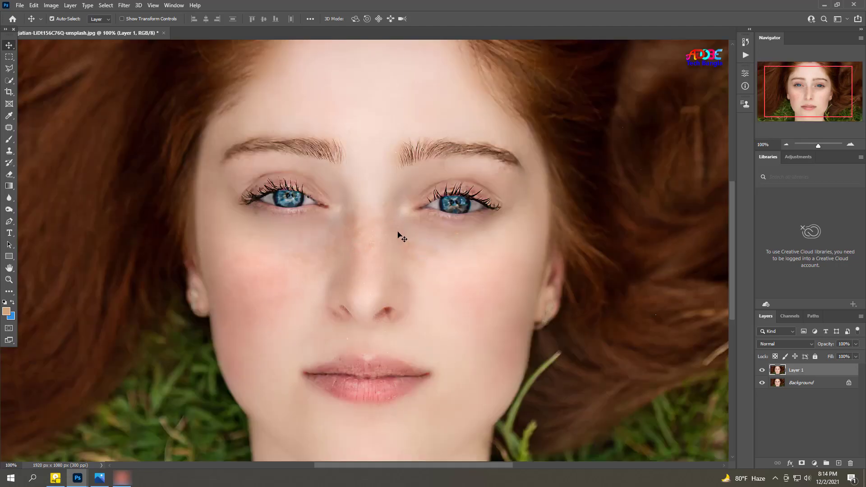
{"action": "scroll", "coordinate": [416, 266], "scroll_direction": "down", "scroll_amount": 1}
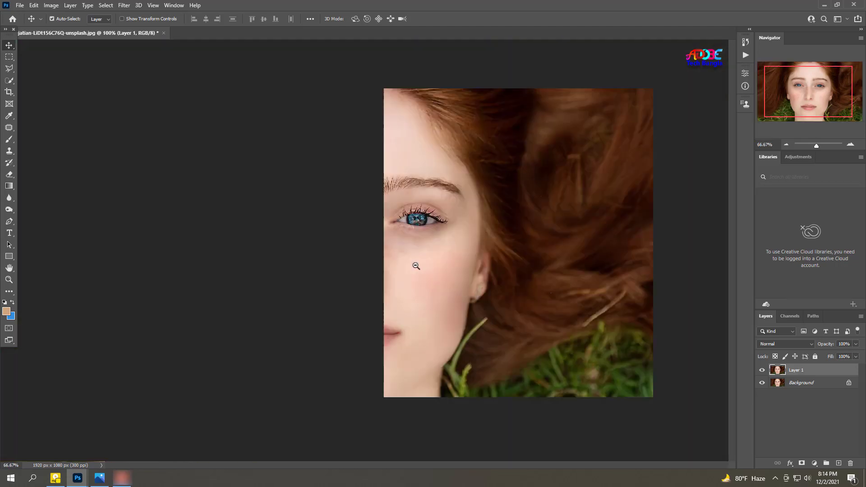
Step: Switch to the Brush tool and set both its opacity and its flow to 22%
{"action": "left_click", "coordinate": [9, 139]}
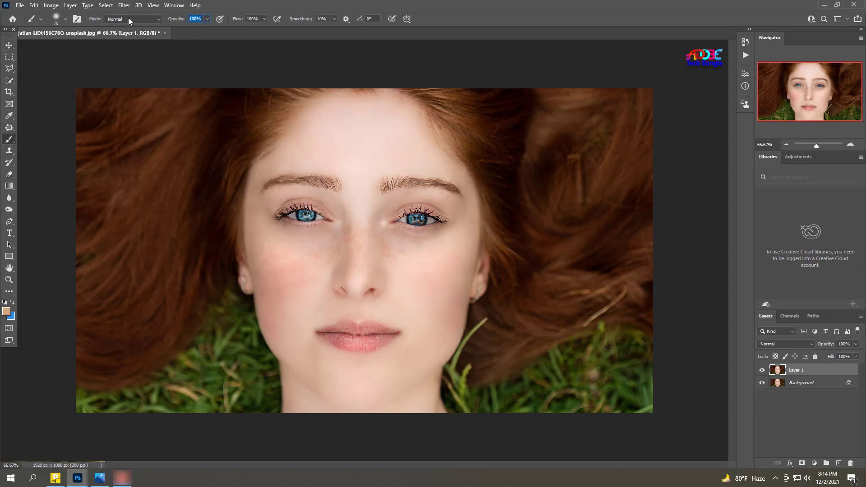
{"action": "type", "text": "22"}
{"action": "left_click", "coordinate": [259, 19]}
{"action": "type", "text": "2"}
Step: Paint skin tones sampled from the face over the leftover orange patches on the nose bridge and beneath the eyes
{"action": "left_click", "coordinate": [329, 256], "text": "ctrl"}
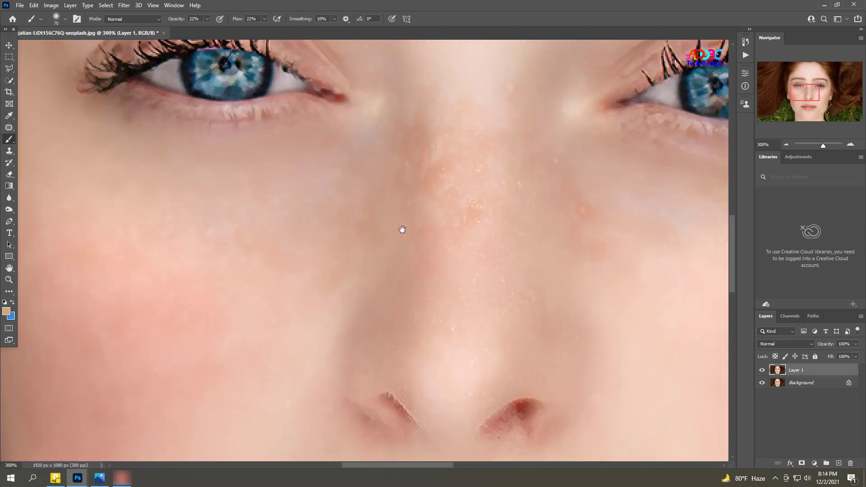
{"action": "left_click_drag", "start_coordinate": [402, 230], "coordinate": [344, 220]}
{"action": "left_click", "coordinate": [408, 230], "text": "alt"}
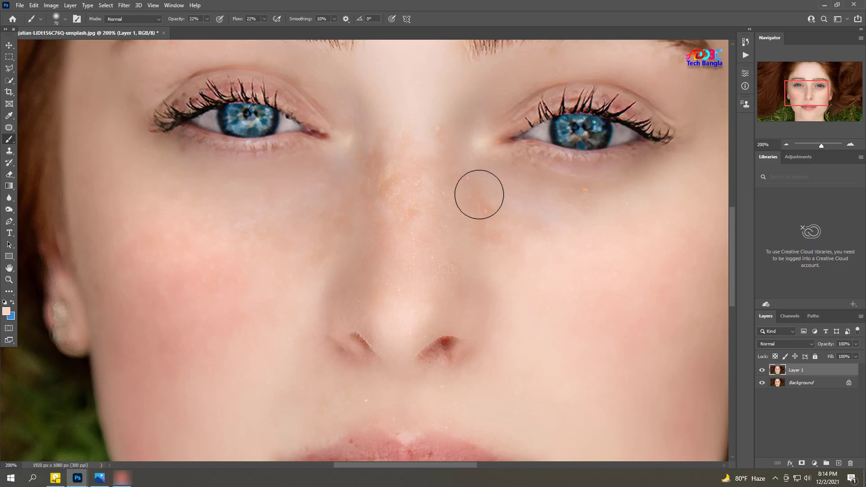
{"action": "key", "text": "bracketright"}
{"action": "key", "text": "bracketright"}
{"action": "mouse_move", "coordinate": [473, 197]}
{"action": "left_mouse_down"}
{"action": "mouse_move", "coordinate": [473, 168]}
{"action": "mouse_move", "coordinate": [478, 204]}
{"action": "mouse_move", "coordinate": [532, 254]}
{"action": "mouse_move", "coordinate": [495, 211]}
{"action": "mouse_move", "coordinate": [416, 180]}
{"action": "mouse_move", "coordinate": [495, 235]}
{"action": "mouse_move", "coordinate": [441, 194]}
{"action": "mouse_move", "coordinate": [464, 169]}
{"action": "mouse_move", "coordinate": [432, 142]}
{"action": "mouse_move", "coordinate": [391, 243]}
{"action": "mouse_move", "coordinate": [394, 229]}
{"action": "mouse_move", "coordinate": [373, 232]}
{"action": "mouse_move", "coordinate": [345, 175]}
{"action": "mouse_move", "coordinate": [366, 133]}
{"action": "mouse_move", "coordinate": [392, 151]}
{"action": "mouse_move", "coordinate": [420, 288]}
{"action": "mouse_move", "coordinate": [422, 271]}
{"action": "mouse_move", "coordinate": [372, 225]}
{"action": "mouse_move", "coordinate": [353, 276]}
{"action": "mouse_move", "coordinate": [403, 252]}
{"action": "left_mouse_up"}
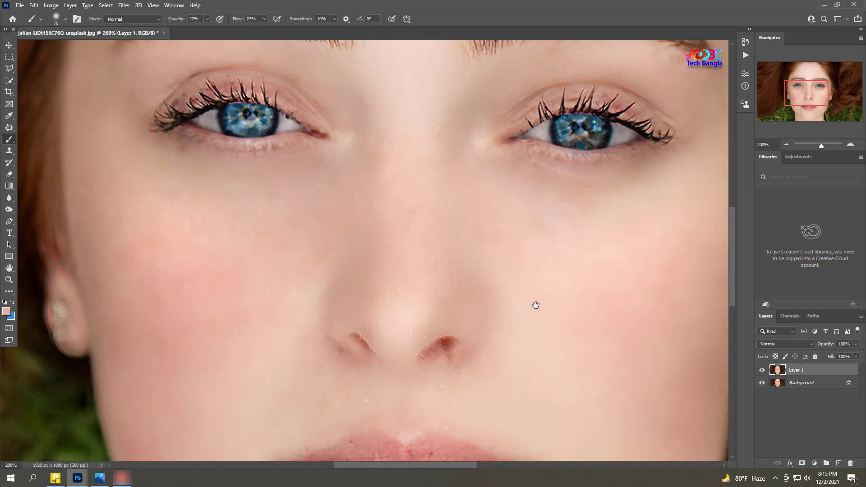
{"action": "left_click_drag", "start_coordinate": [535, 305], "coordinate": [481, 244]}
{"action": "left_click", "coordinate": [481, 244], "text": "alt"}
{"action": "left_click", "coordinate": [480, 244], "text": "alt"}
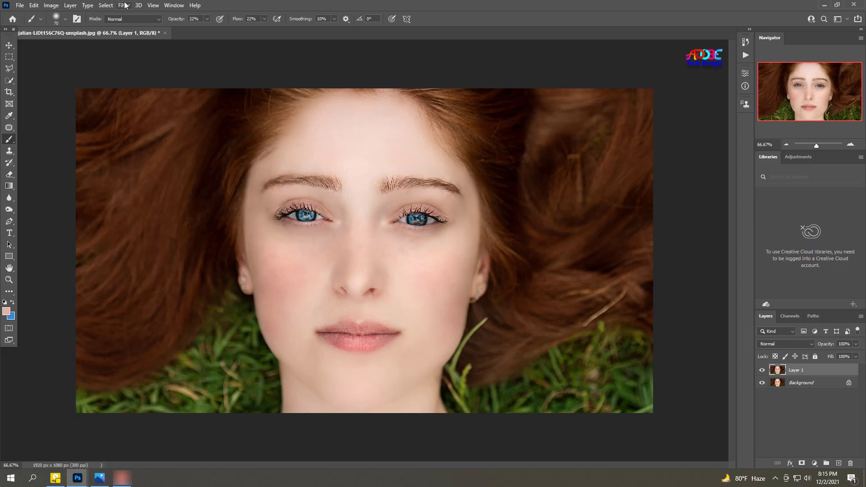
Step: Float the retouched document in its own window, switch to the desktop and rename the original portrait file as ggggggggg
{"action": "left_click_drag", "start_coordinate": [119, 34], "coordinate": [123, 47]}
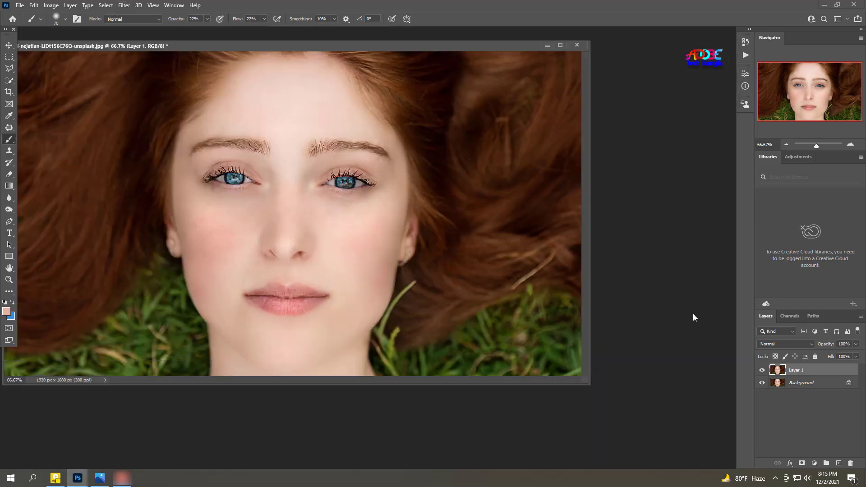
{"action": "left_click", "coordinate": [826, 5]}
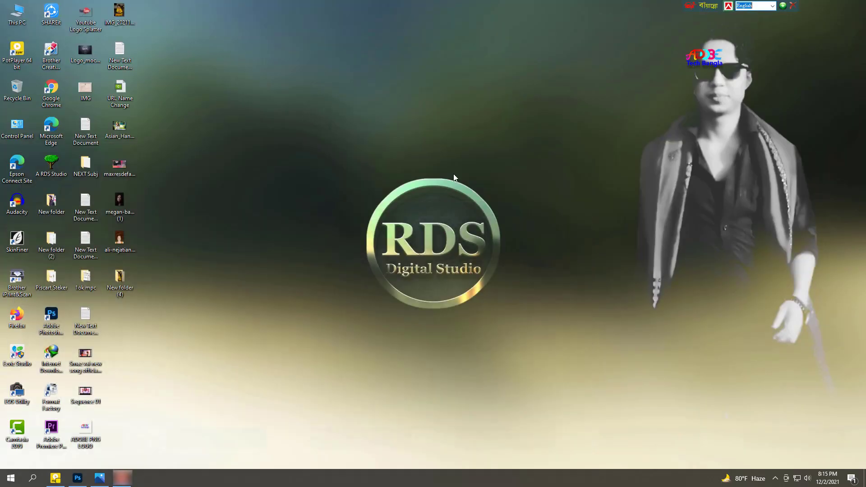
{"action": "left_click", "coordinate": [131, 253]}
{"action": "right_click", "coordinate": [131, 253]}
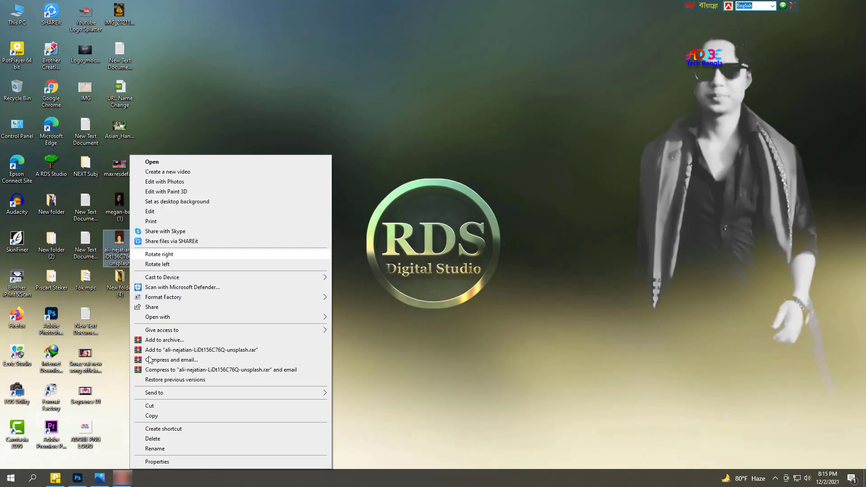
{"action": "left_click", "coordinate": [171, 448]}
{"action": "type", "text": "gfdgfdg"}
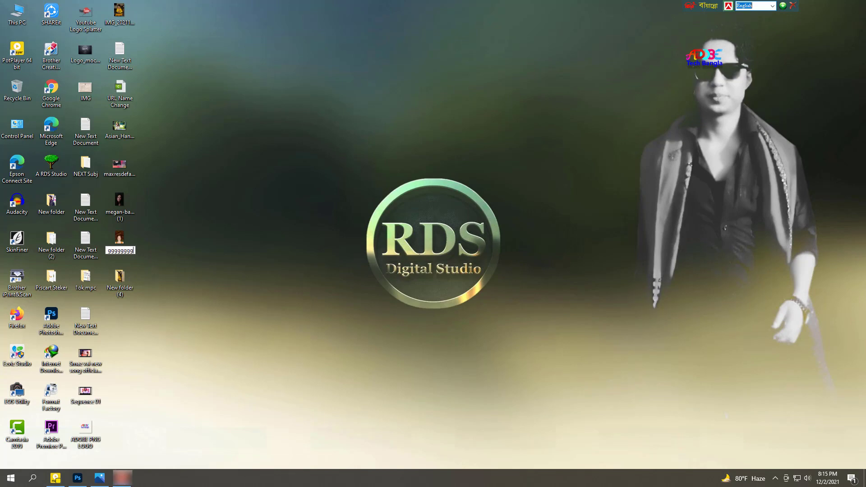
{"action": "key", "text": "Return"}
Step: Return to Photoshop, open the renamed original portrait from the Desktop folder and compare it with the retouched document
{"action": "left_click", "coordinate": [78, 478]}
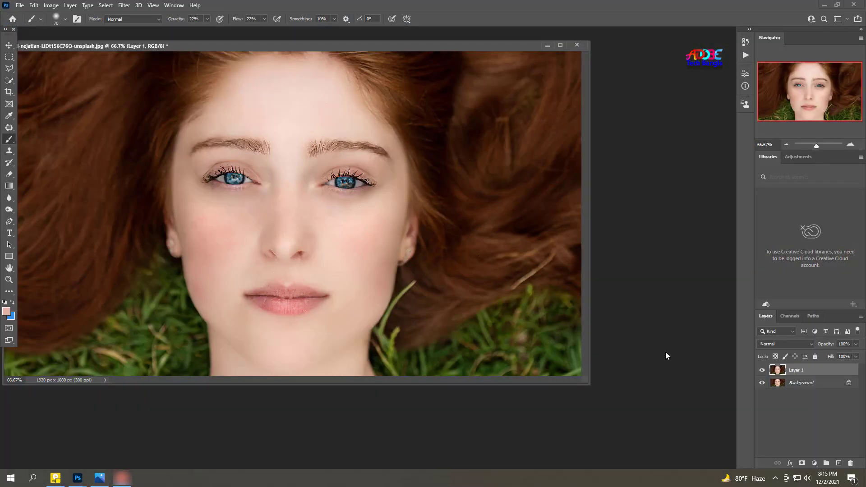
{"action": "key", "text": "ctrl+o"}
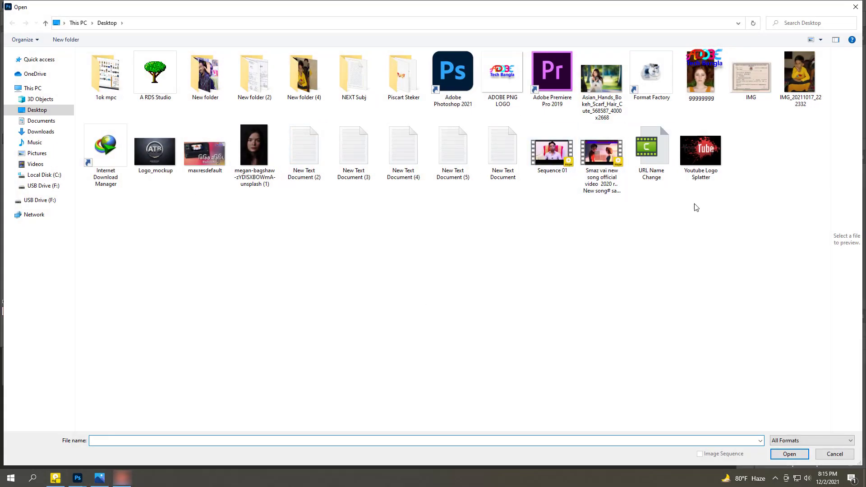
{"action": "double_click", "coordinate": [701, 74]}
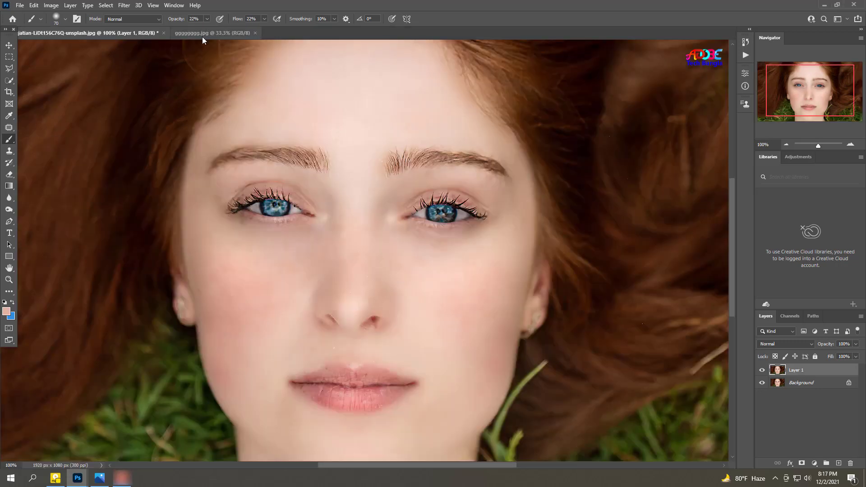
{"action": "left_click", "coordinate": [189, 33]}
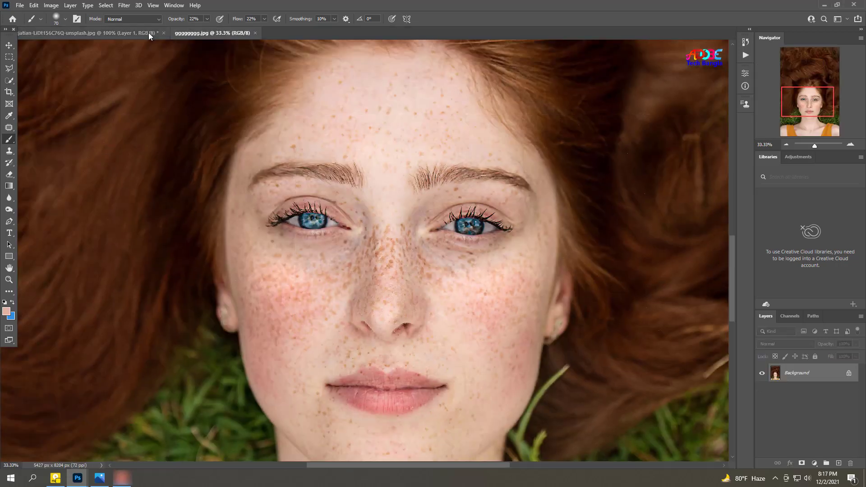
{"action": "left_click", "coordinate": [144, 32]}
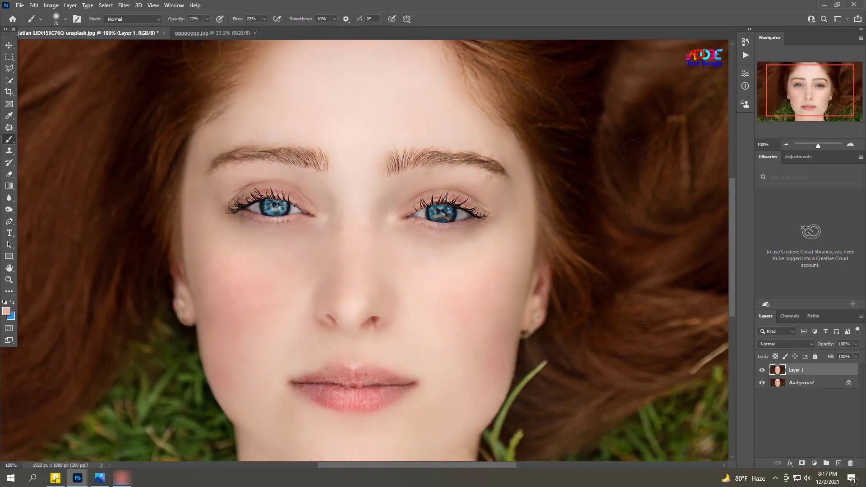